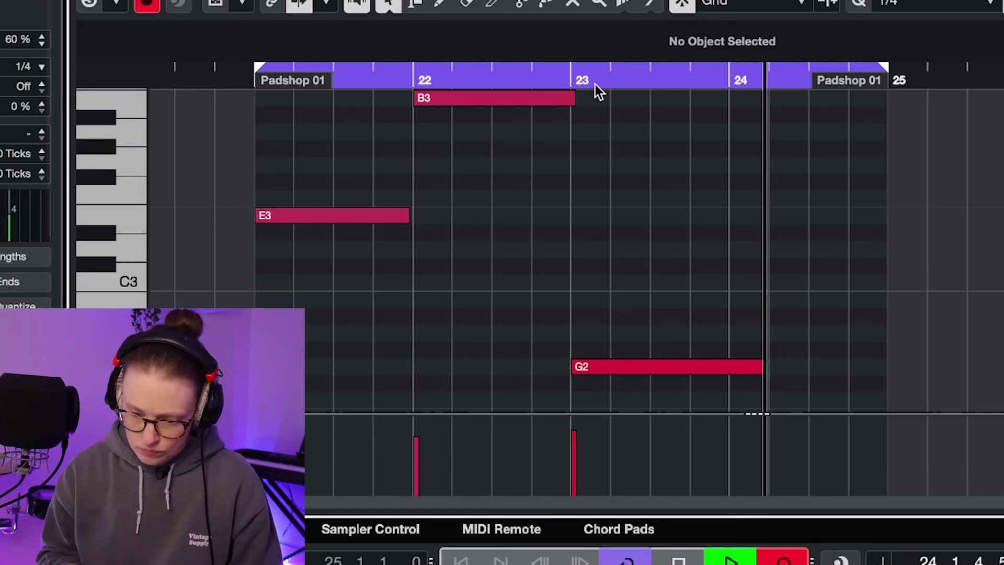
Stop recording the Padshop 01 part and play back the recorded E3, B3 and G2 notes
key("space")
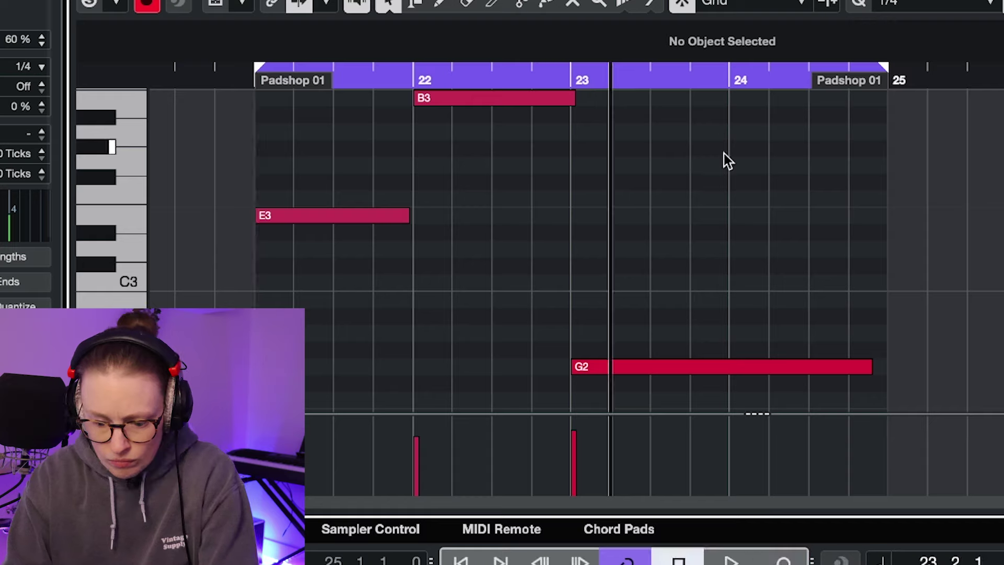
scroll(613, 219, "down", 3)
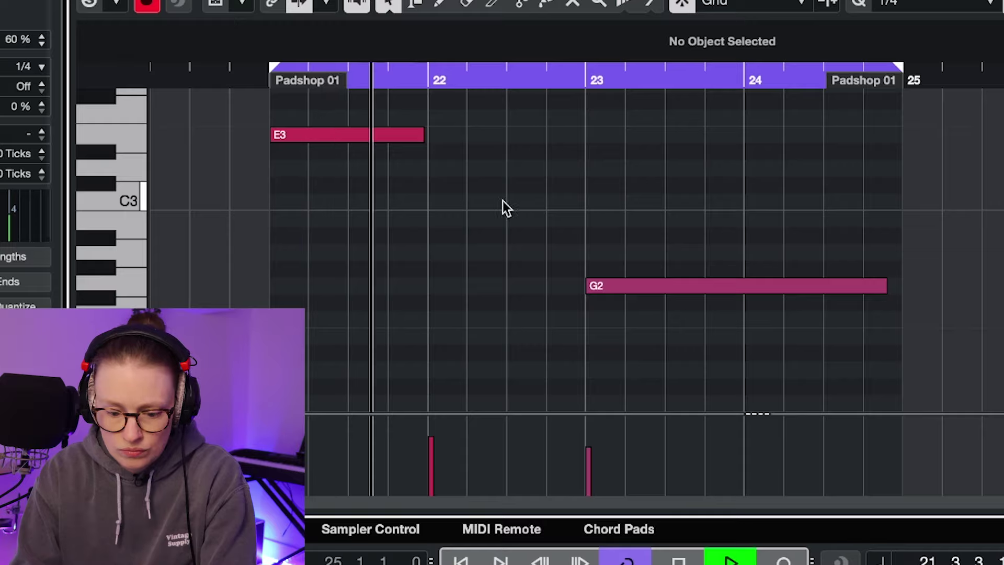
scroll(503, 201, "up", 2)
scroll(503, 201, "up", 2)
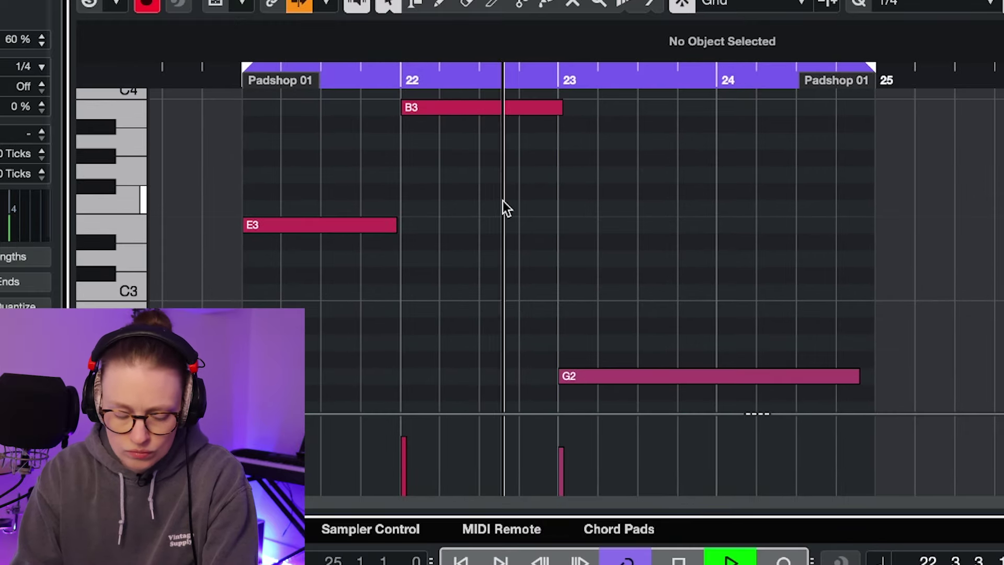
key("space")
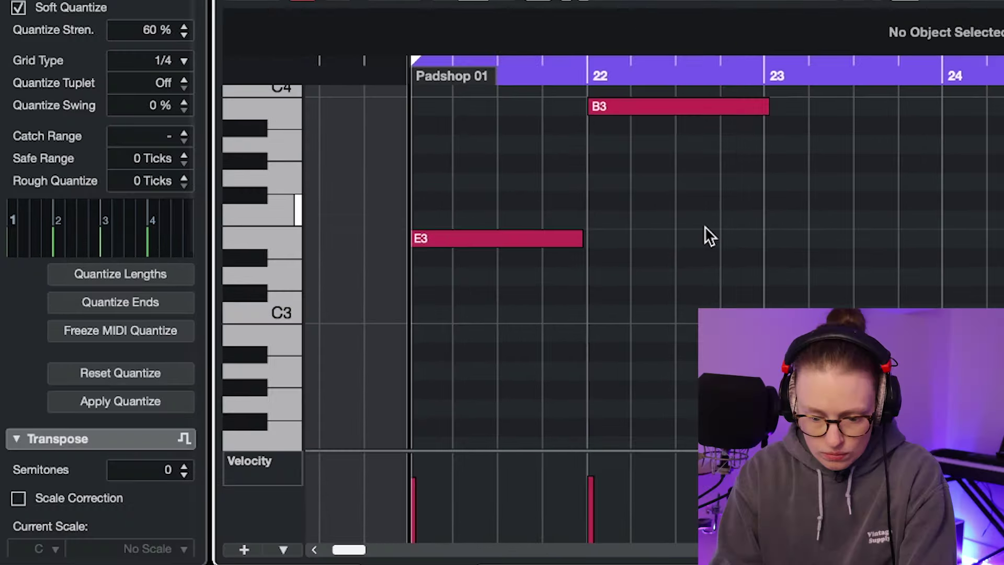
Select all notes in the Padshop 01 part and quantize their lengths to the 1/4 grid
key("ctrl+a")
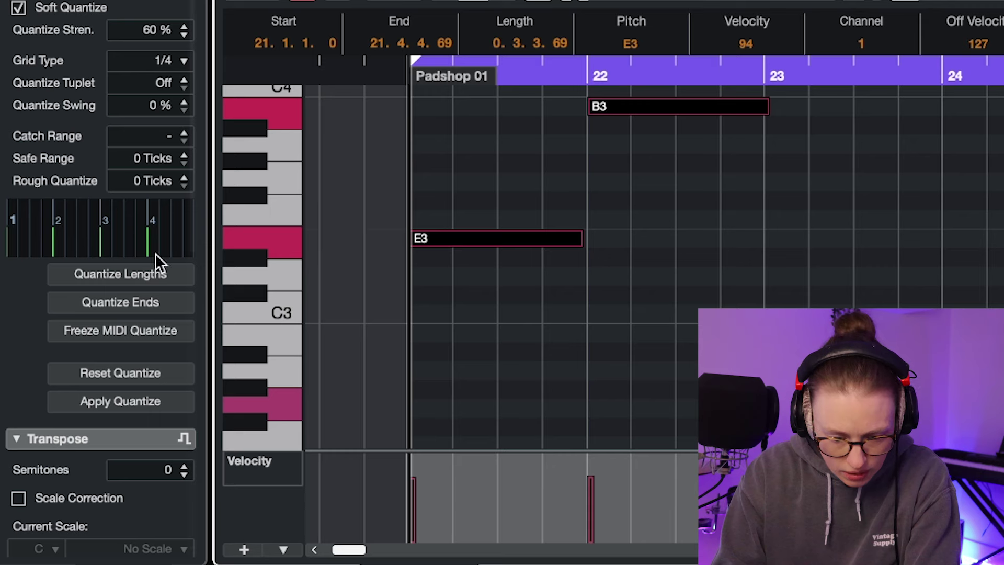
left_click(157, 272)
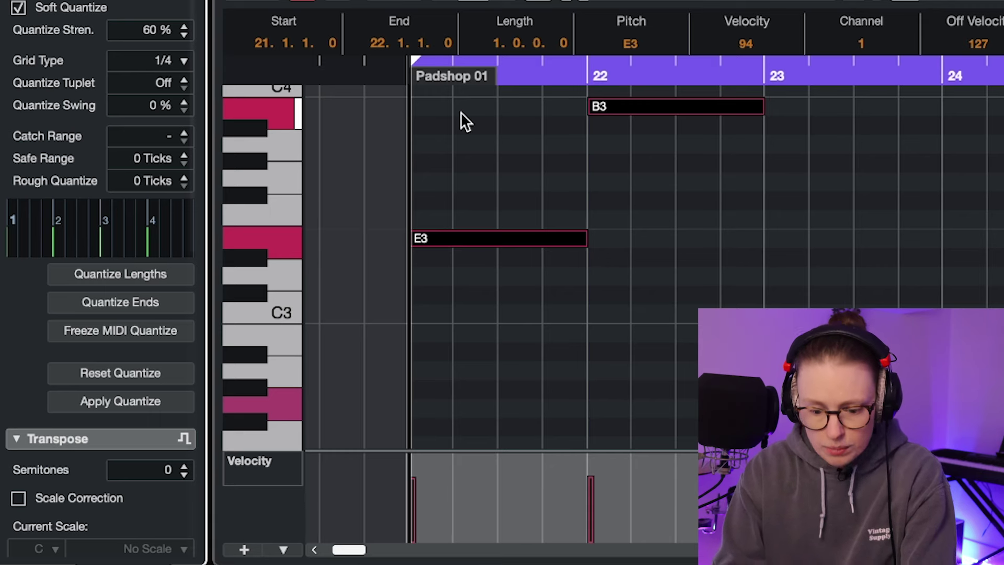
left_click(816, 209)
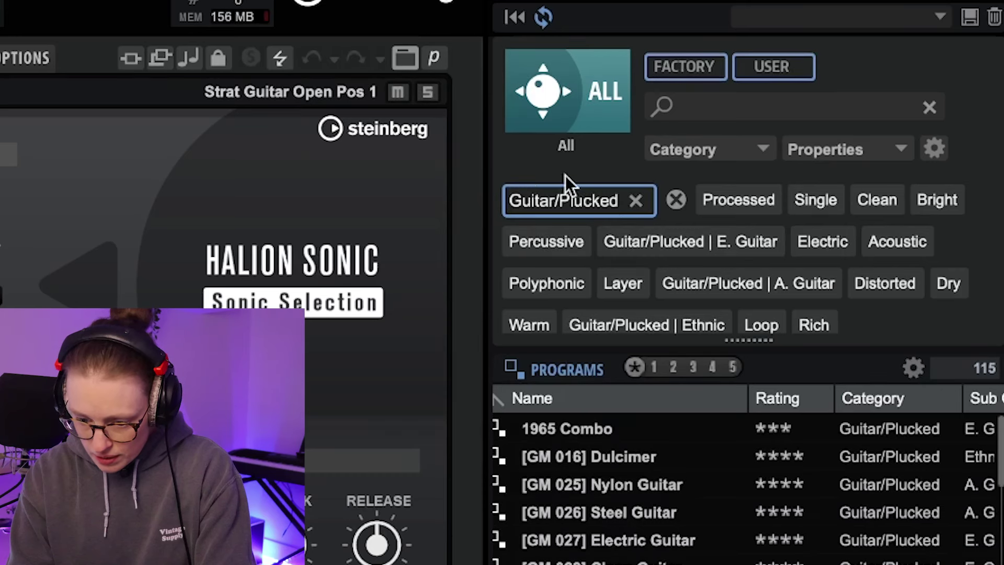
Narrow the Guitar/Plucked programs to E. Guitar and browse the list of electric guitar sounds
left_click(620, 239)
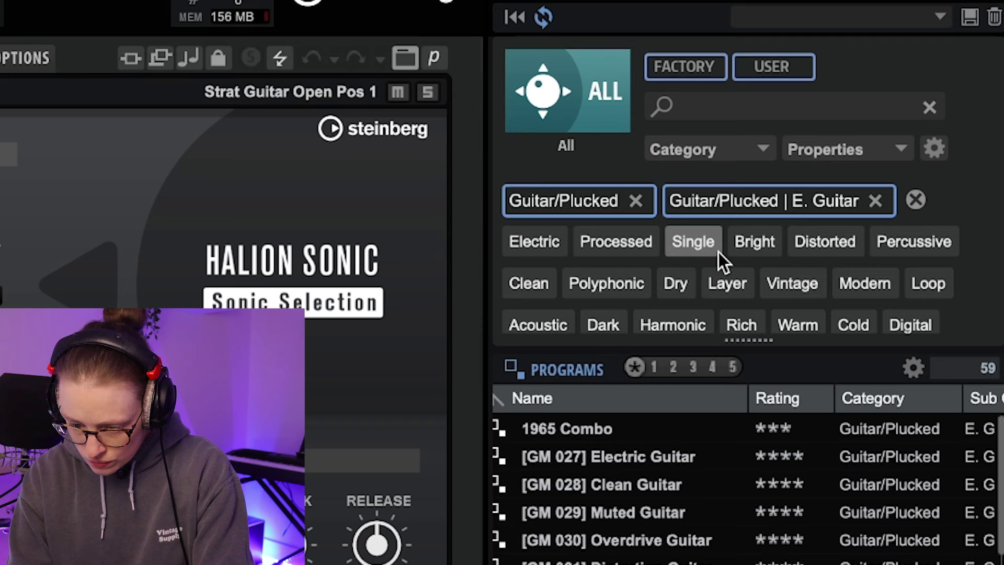
scroll(579, 505, "down", 10)
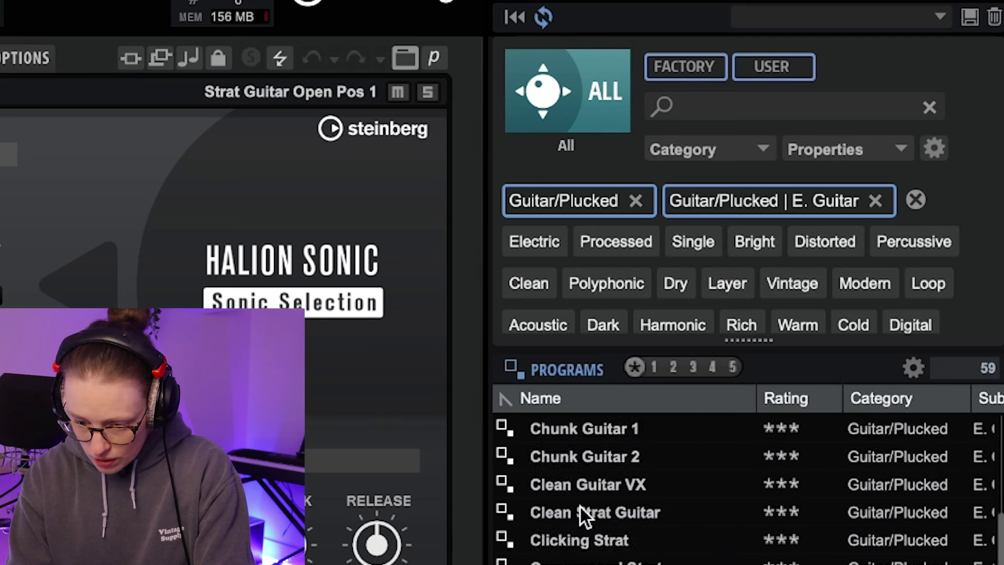
scroll(580, 505, "up", 10)
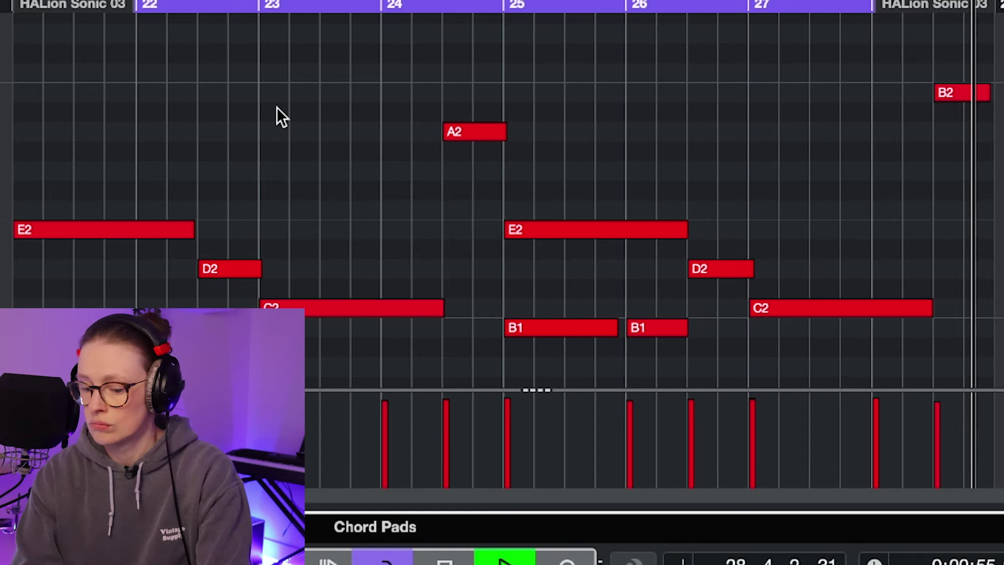
Set Black Valve's peak reduction to 3.8 and the control beside the input gain to 3.4, and adjust its output level
key("space")
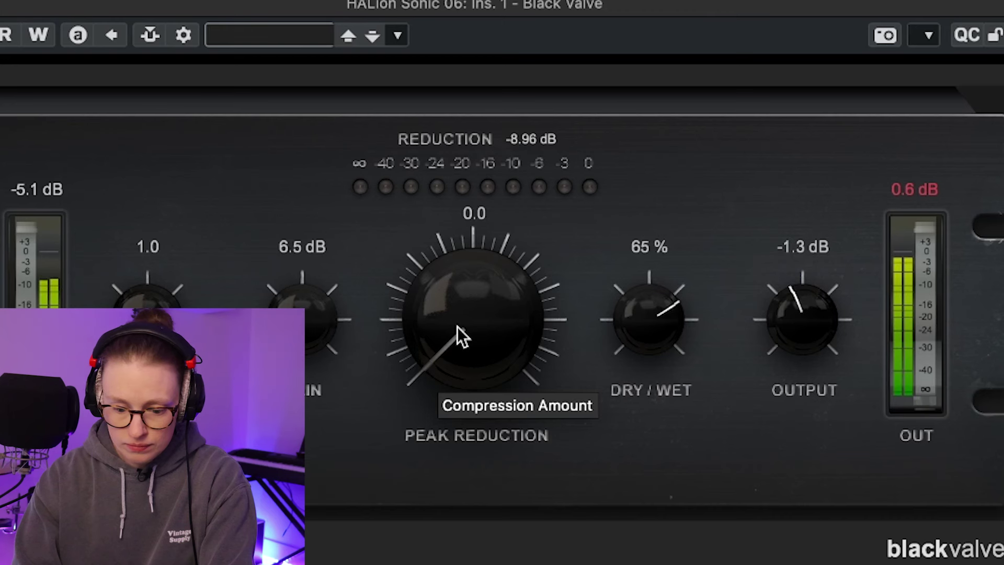
left_click_drag(467, 328, 454, 237)
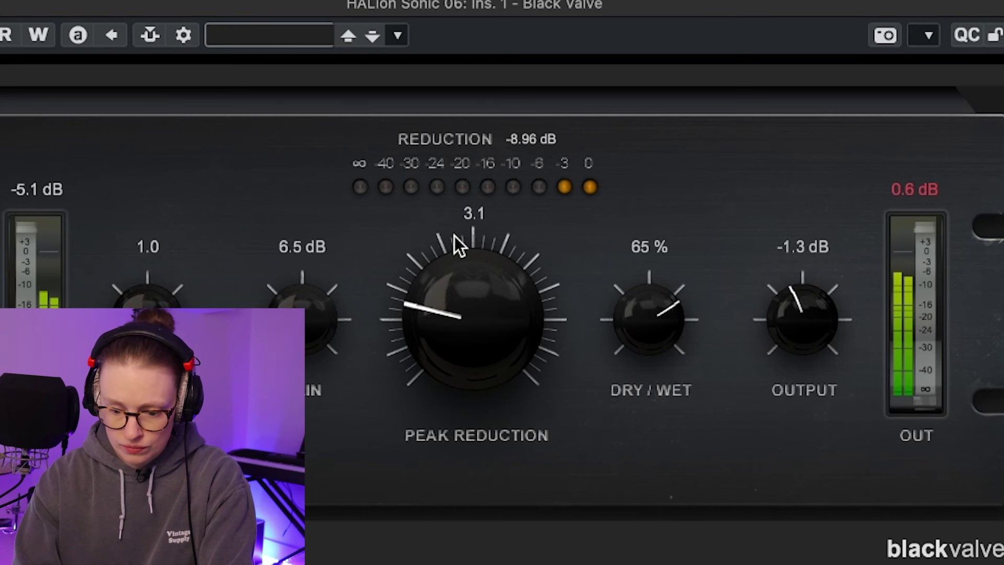
left_click_drag(456, 200, 455, 215)
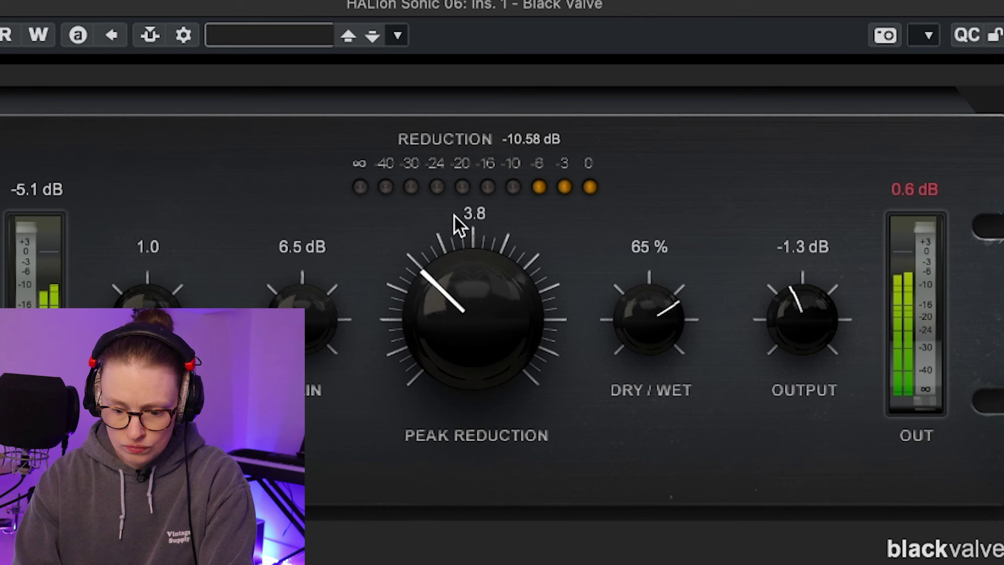
left_click_drag(128, 250, 129, 240)
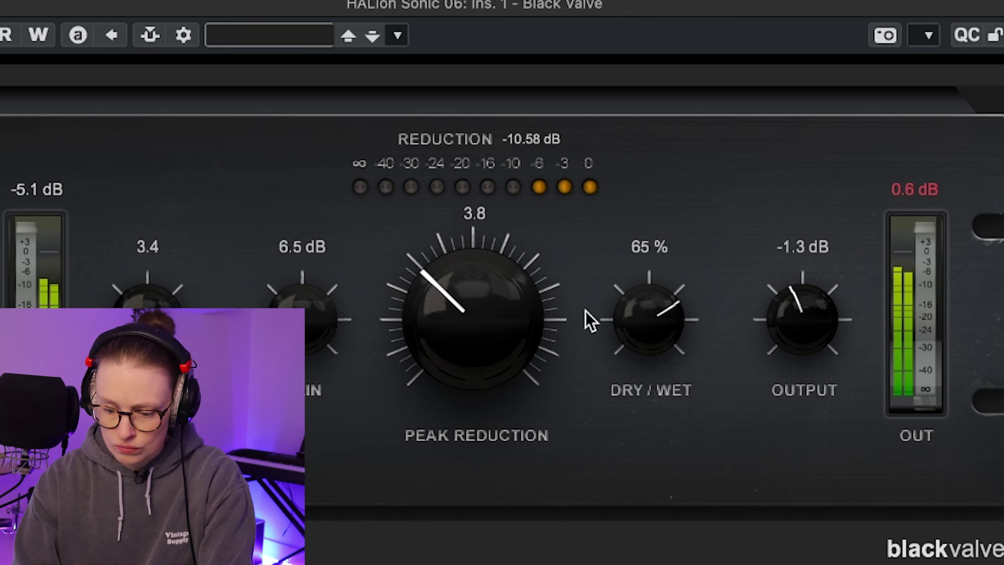
left_click_drag(807, 322, 802, 310)
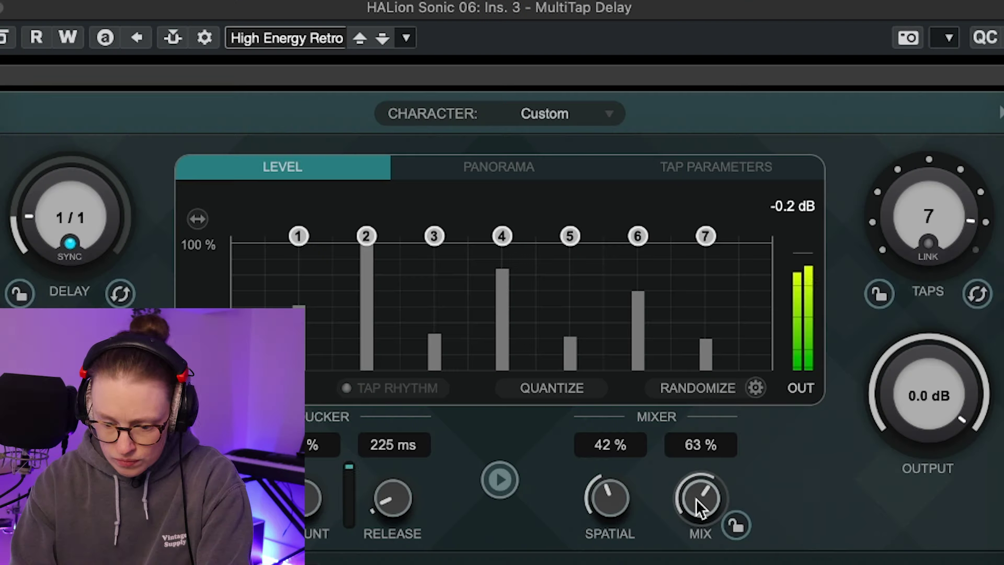
Lower the MultiTap Delay's mix amount on the HALion Sonic 06 track
left_click_drag(695, 499, 694, 535)
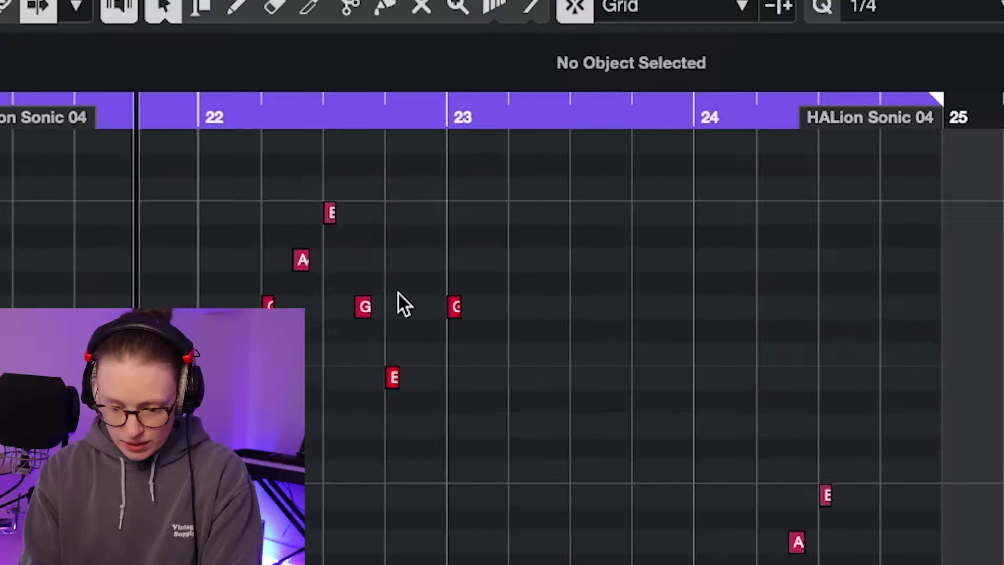
Select the five short notes in bar 24 of the HALion Sonic 04 part and the notes around the start of bar 23
scroll(398, 298, "right", 5)
left_click_drag(472, 171, 628, 328)
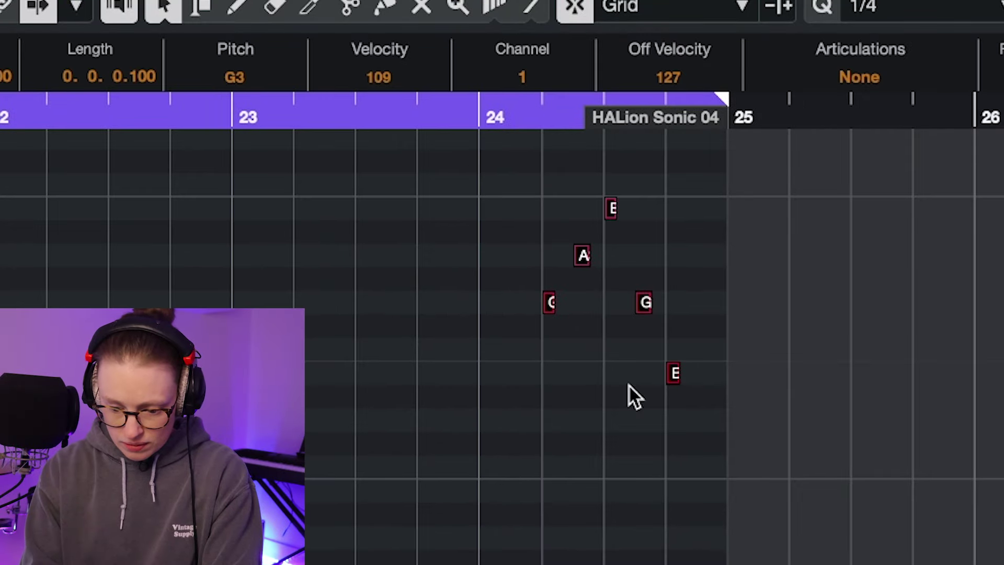
scroll(585, 328, "left", 5)
scroll(585, 327, "up", 3)
scroll(586, 327, "up", 3)
scroll(586, 327, "left", 2)
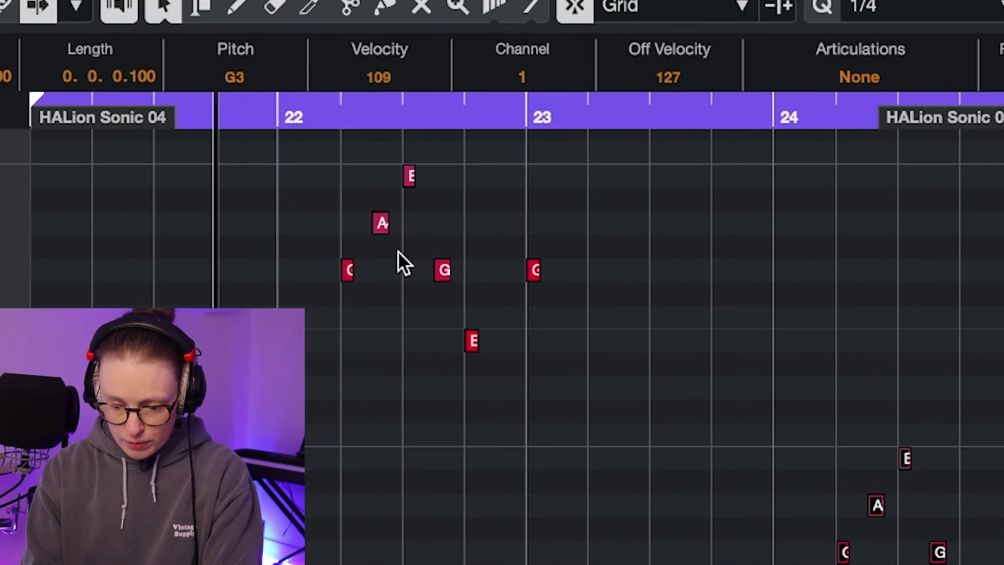
scroll(639, 240, "down", 2)
scroll(639, 240, "right", 2)
left_click_drag(545, 171, 499, 255)
scroll(632, 322, "down", 1)
scroll(632, 321, "right", 1)
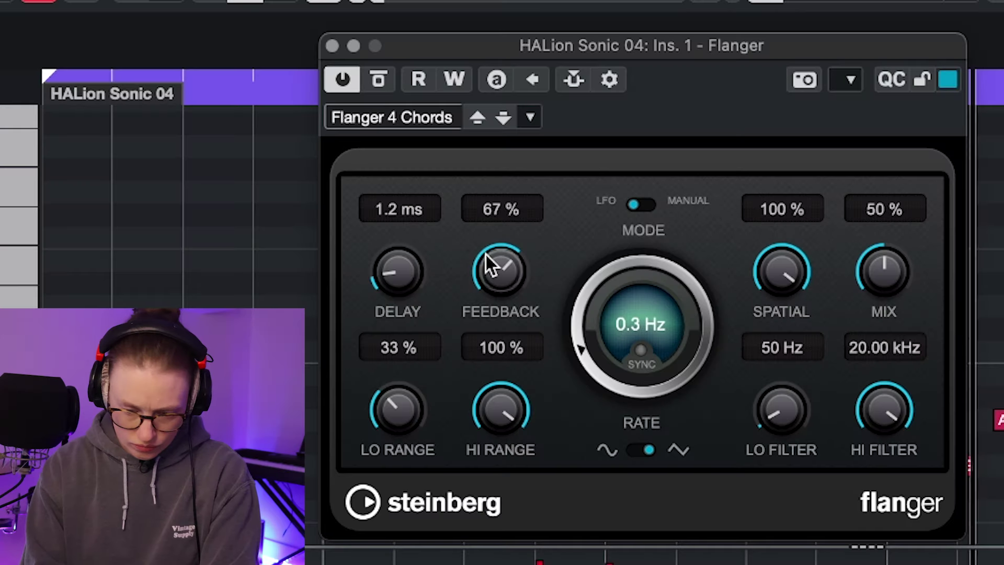
Raise the Flanger's feedback slightly on the HALion Sonic 04 track, and toggle playback while the equalizer with the dynamic 500 Hz band is open
left_click_drag(485, 254, 486, 247)
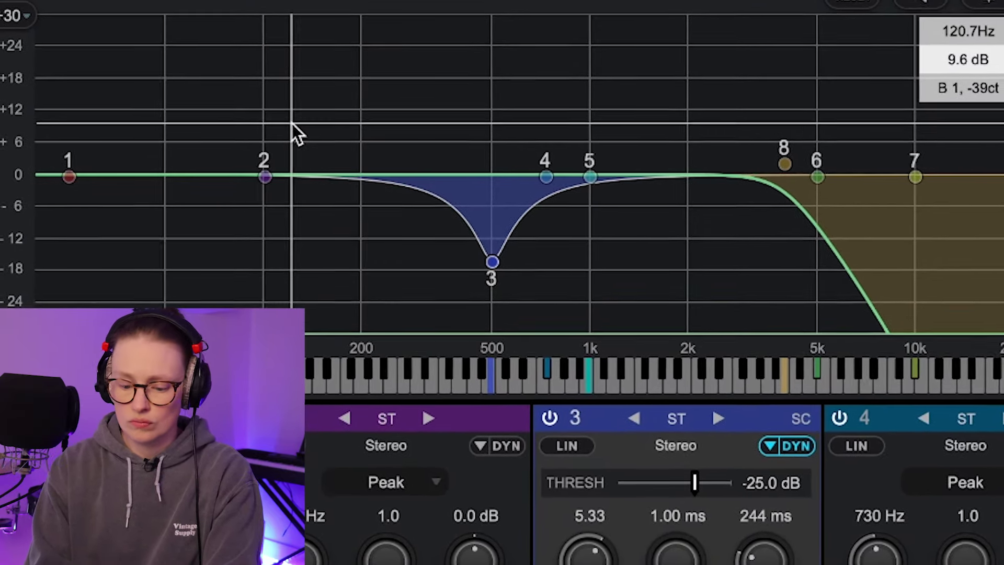
key("space")
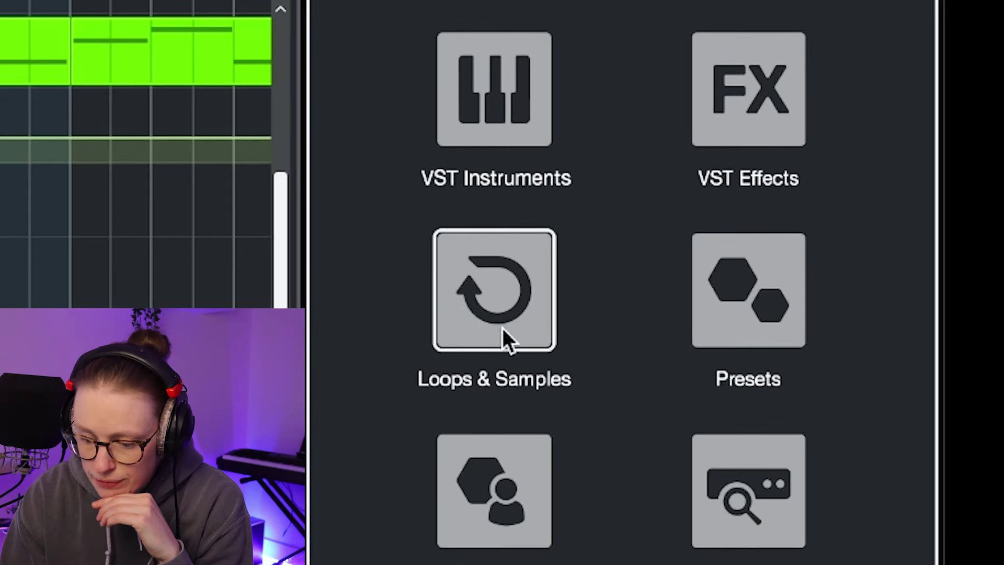
Browse the Loops & Samples library by sub category and audition Snare Drum samples such as 006 Construction Kit 01 SK
left_click(476, 313)
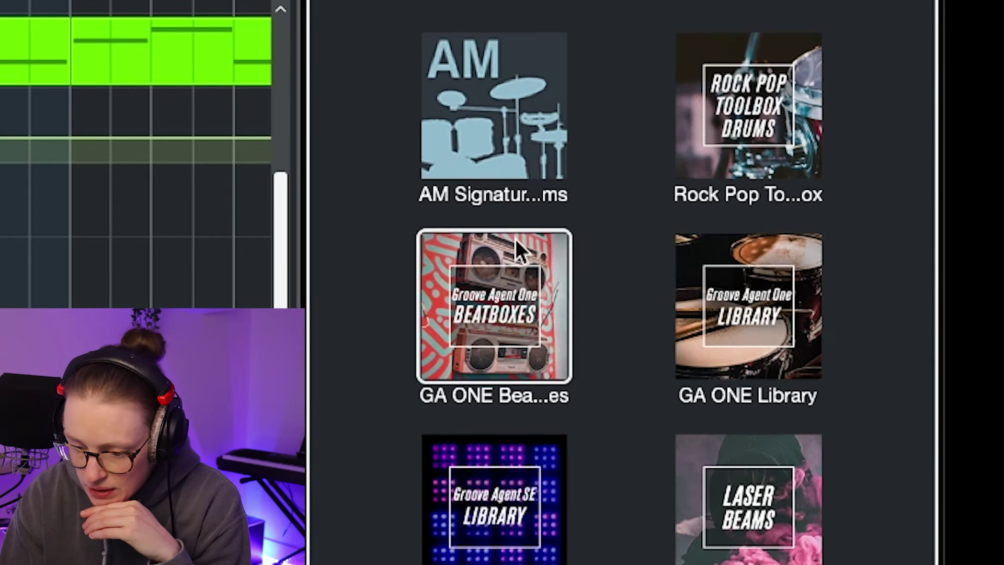
left_click(748, 287)
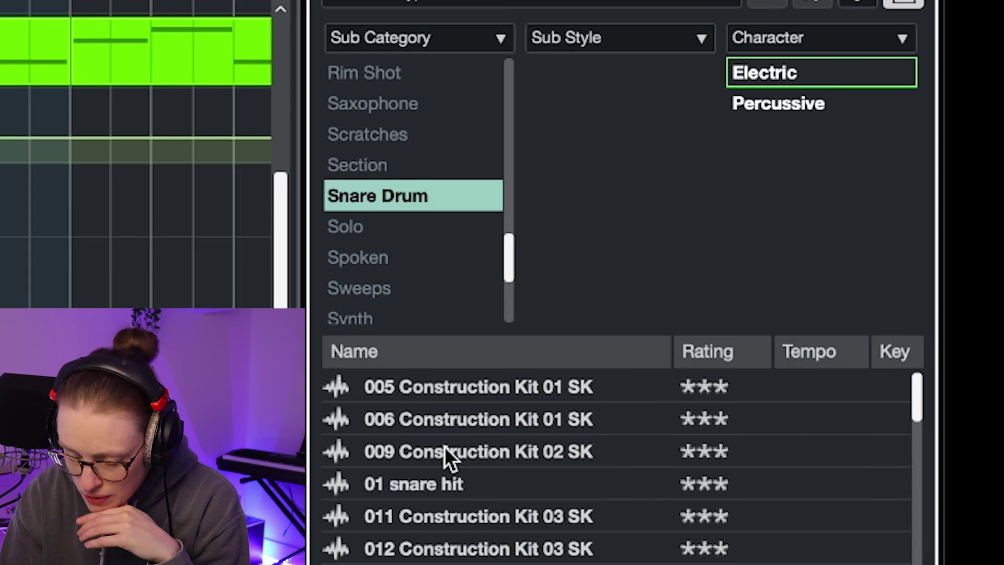
left_click(453, 399)
key("Down")
key("Down")
key("Down")
key("Down")
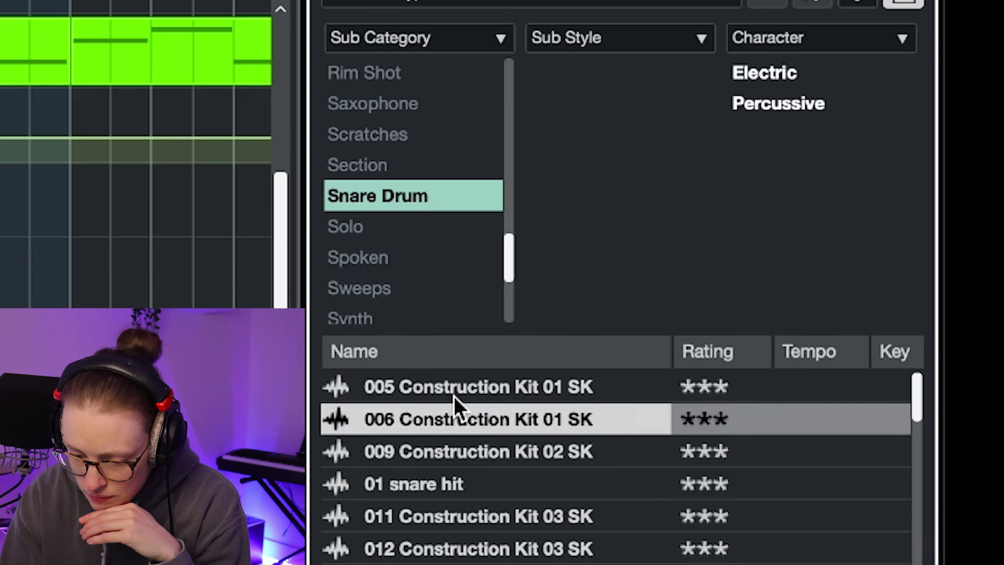
key("Down")
key("Down")
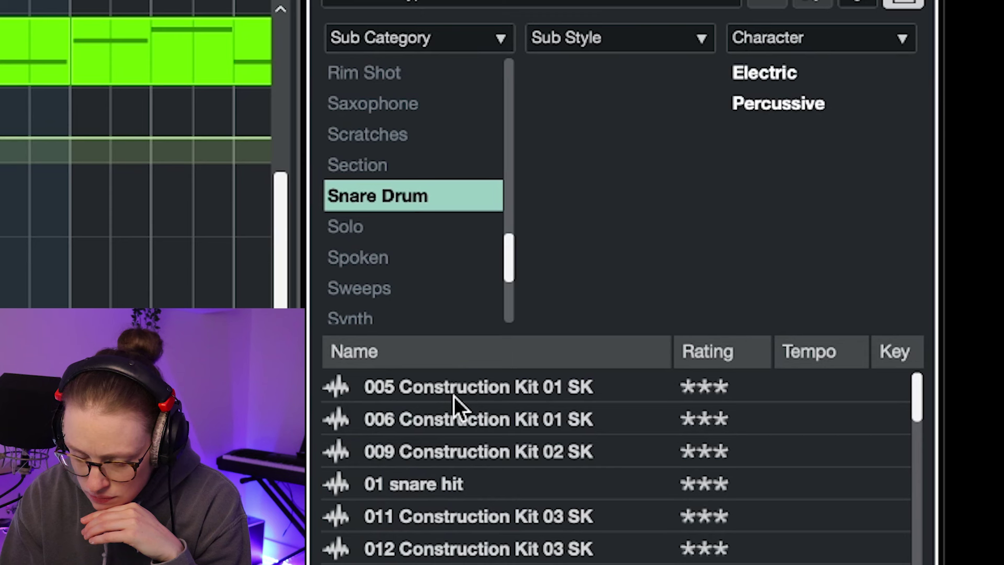
scroll(376, 215, "down", 5)
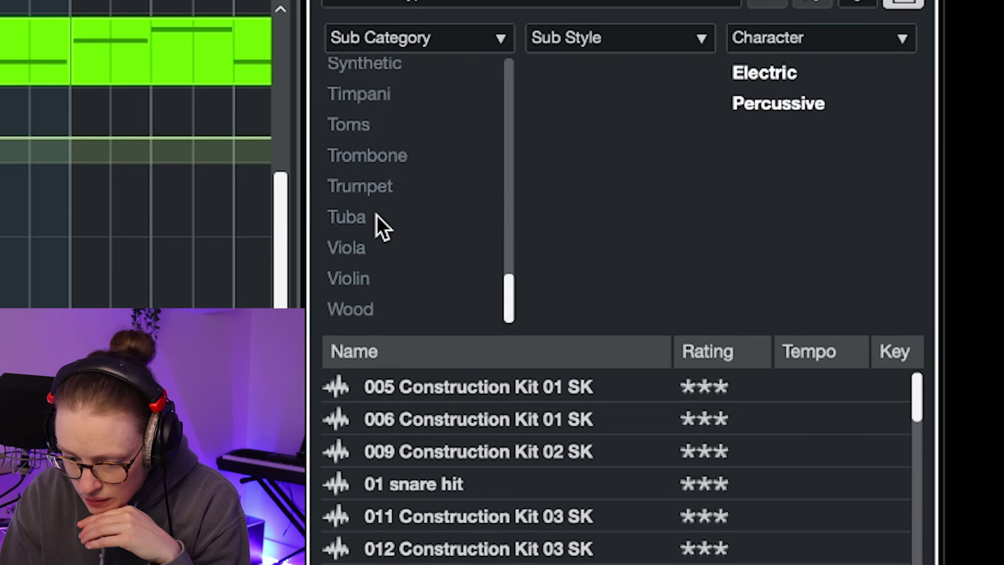
left_click(381, 187)
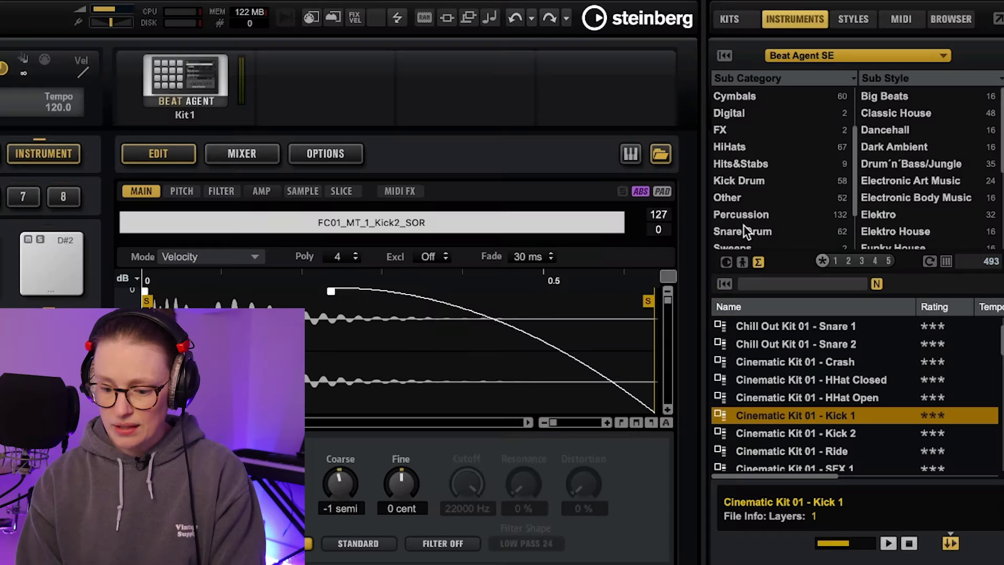
Filter the Beat Agent SE instruments to Kick Drum and try kicks such as Dub Master Kit 01 - Kick 2 and Dubstep Kit 01 - Kick
left_click(740, 181)
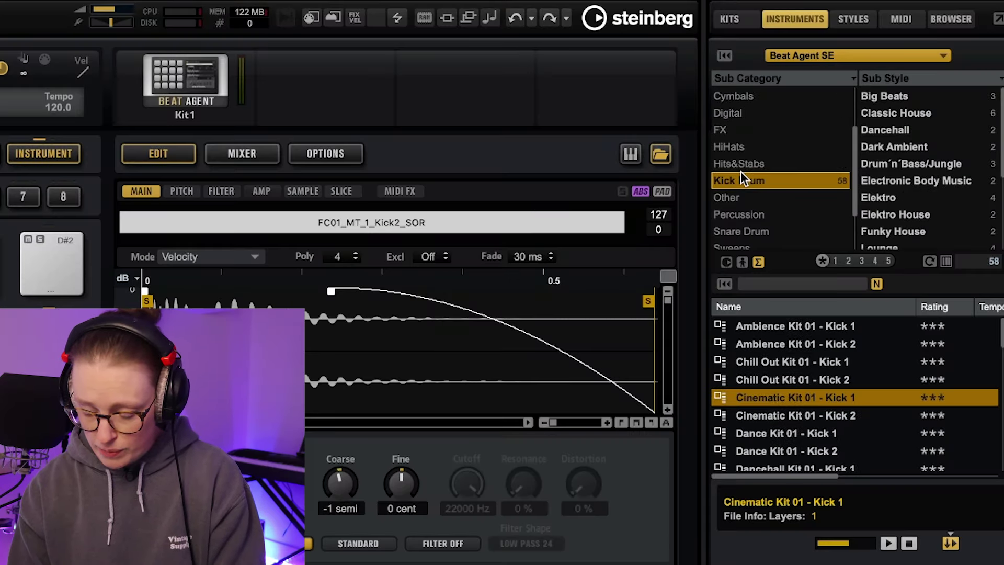
left_click(779, 326)
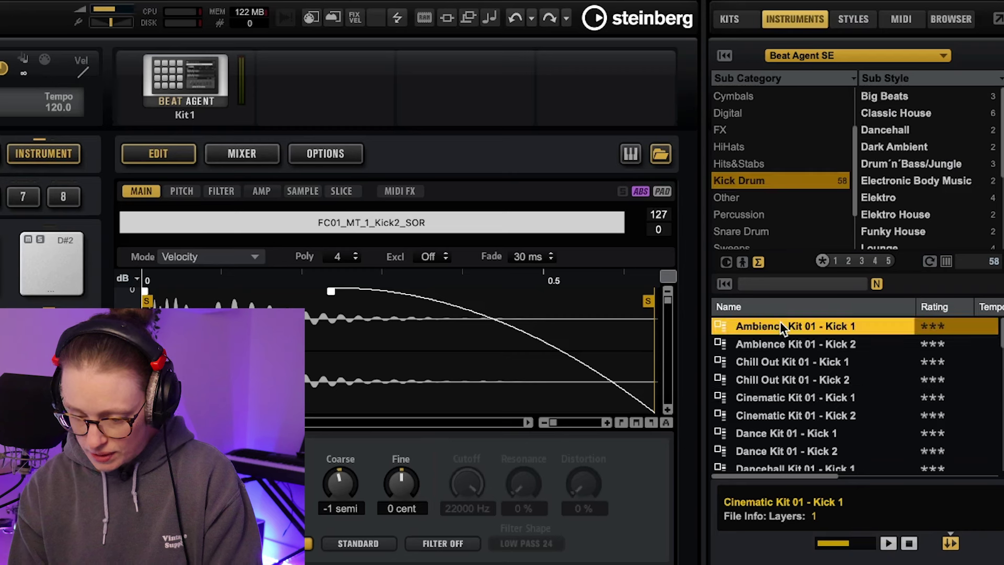
scroll(780, 319, "down", 3)
left_click(769, 361)
key("Down")
key("Down")
key("Down")
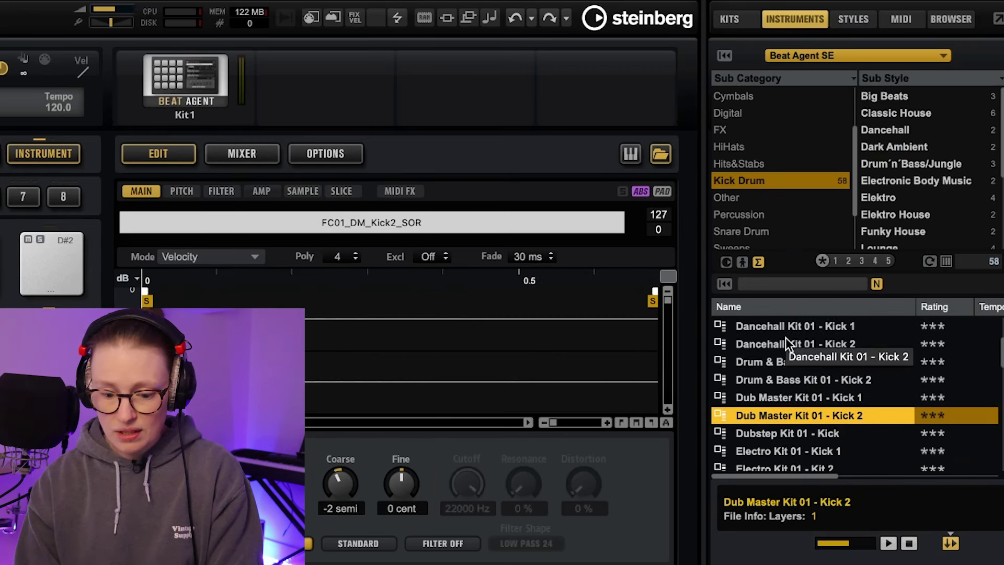
left_click(776, 434)
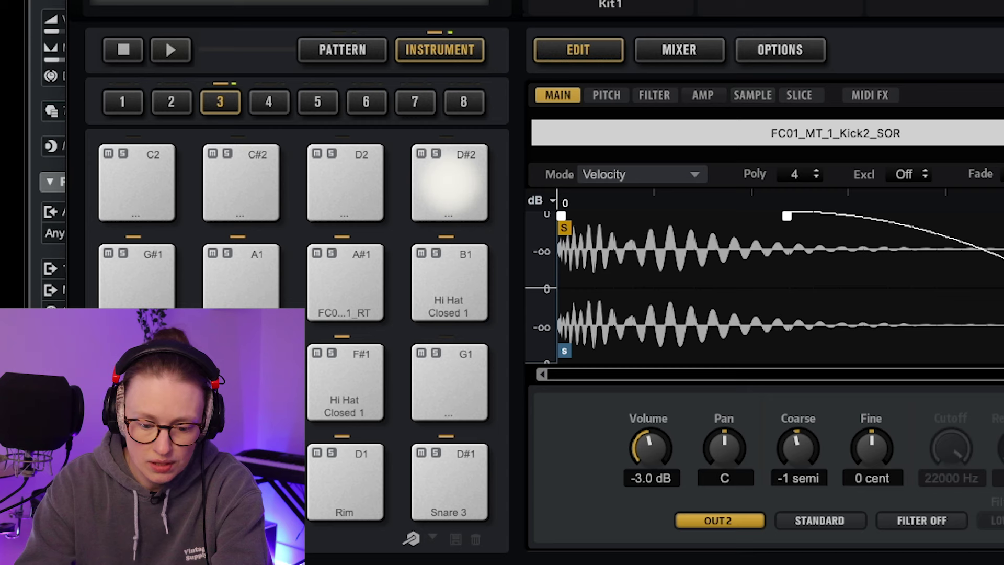
Audition the open hi-hat on pad G#1, Snare 3 on pad D#1 and Rim on pad D1
left_click(137, 314)
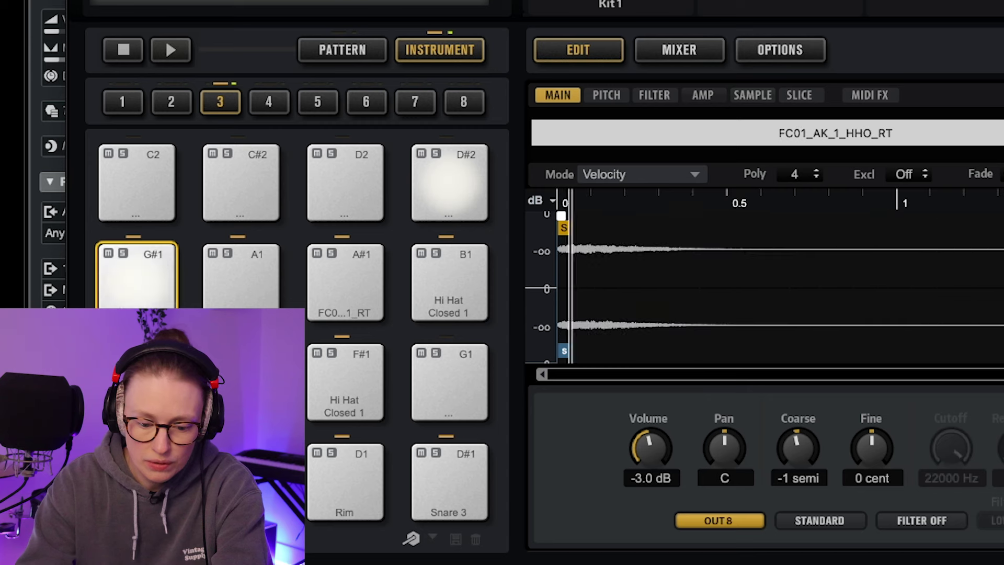
left_click(429, 485)
left_click(349, 483)
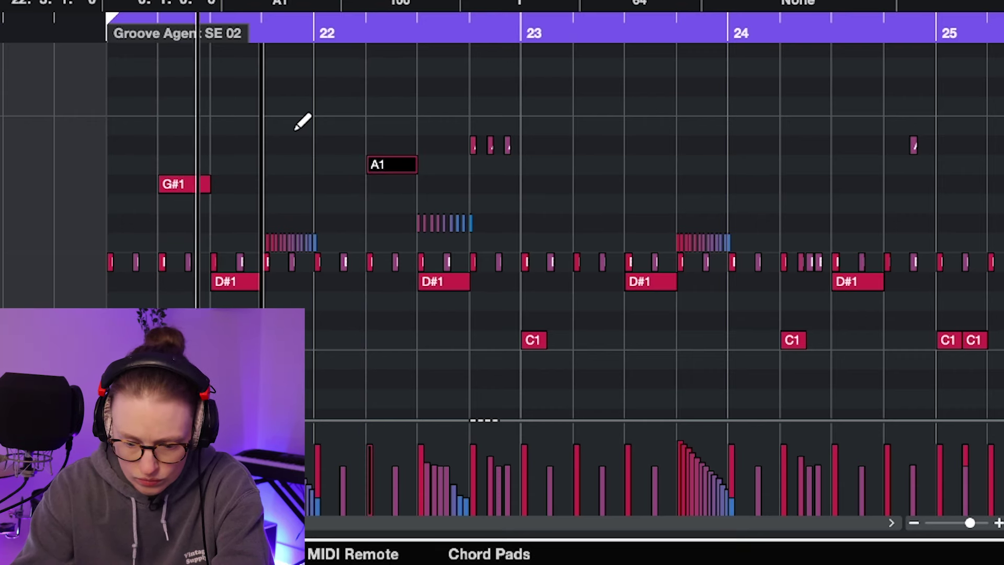
Draw a G#1 note on the second beat of bar 23 in the Groove Agent SE 02 part
scroll(354, 107, "right", 3)
scroll(354, 106, "down", 1)
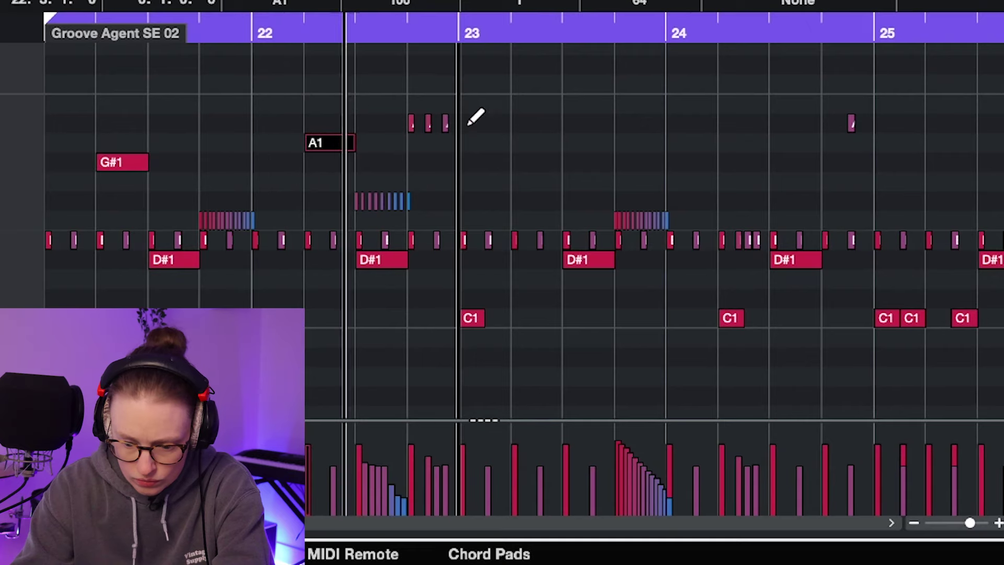
left_click(539, 162)
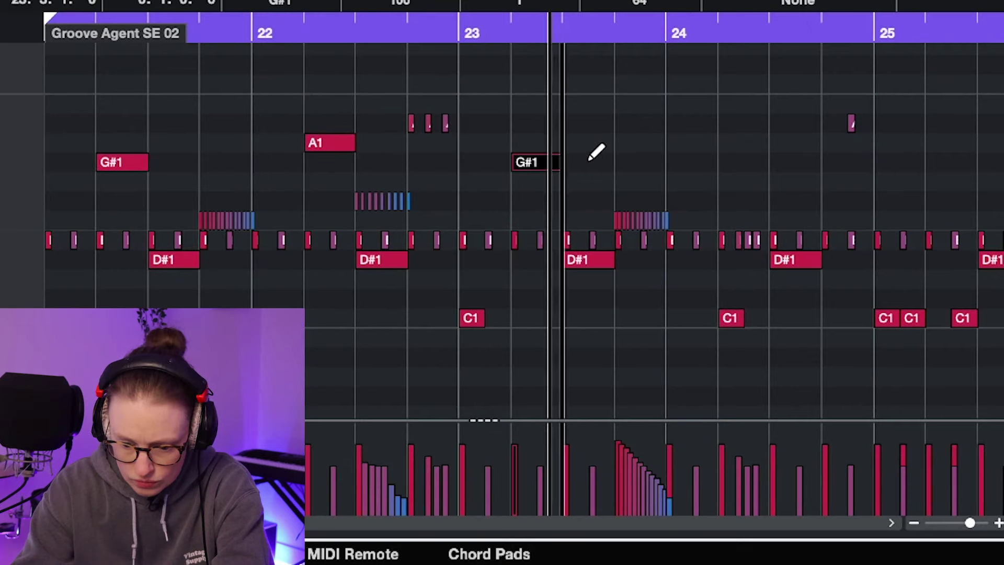
Draw an A1 note on the second beat of bar 24 and mute the D#1 note on the third beat of bar 28
left_click(749, 143)
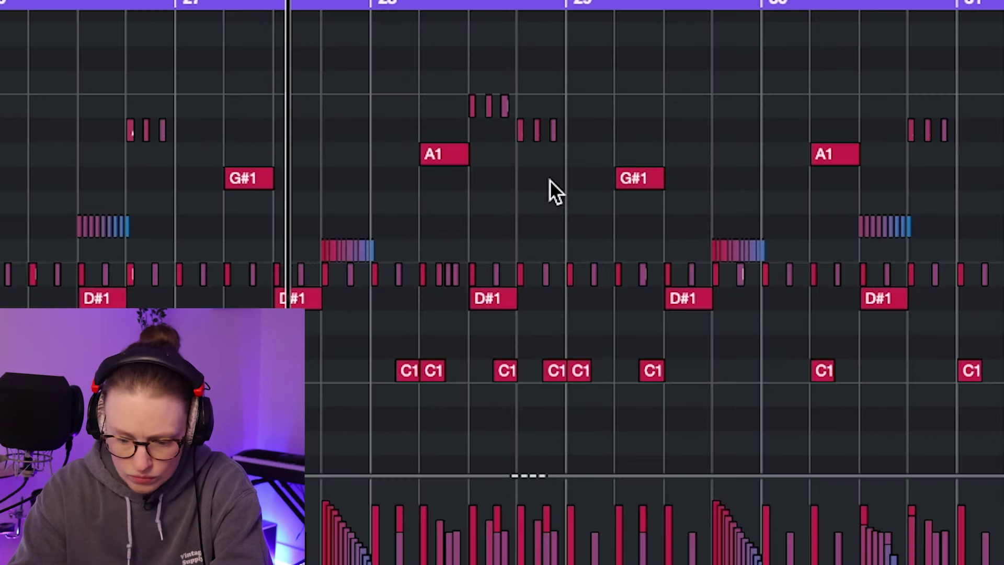
right_click(550, 180)
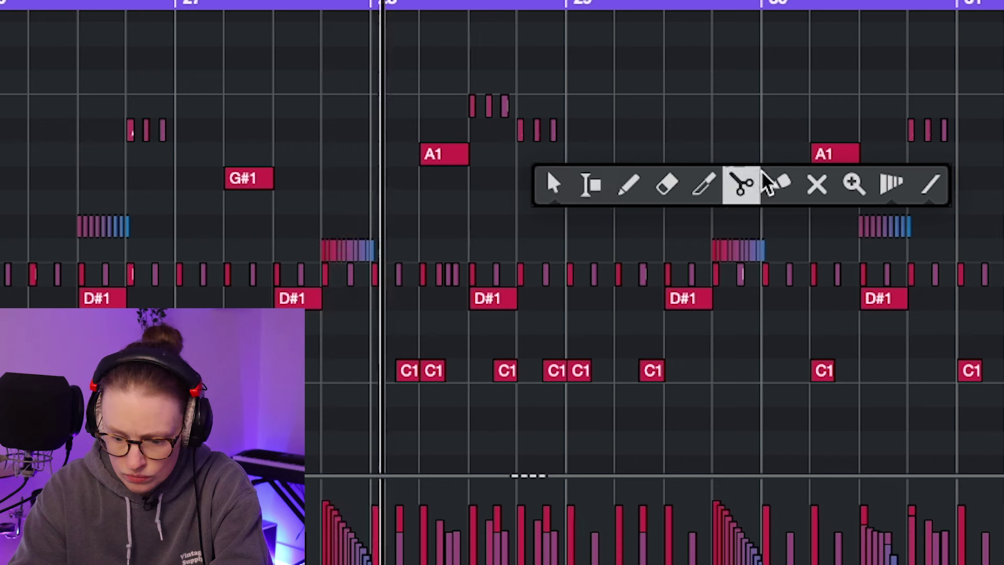
left_click(816, 185)
left_click(493, 297)
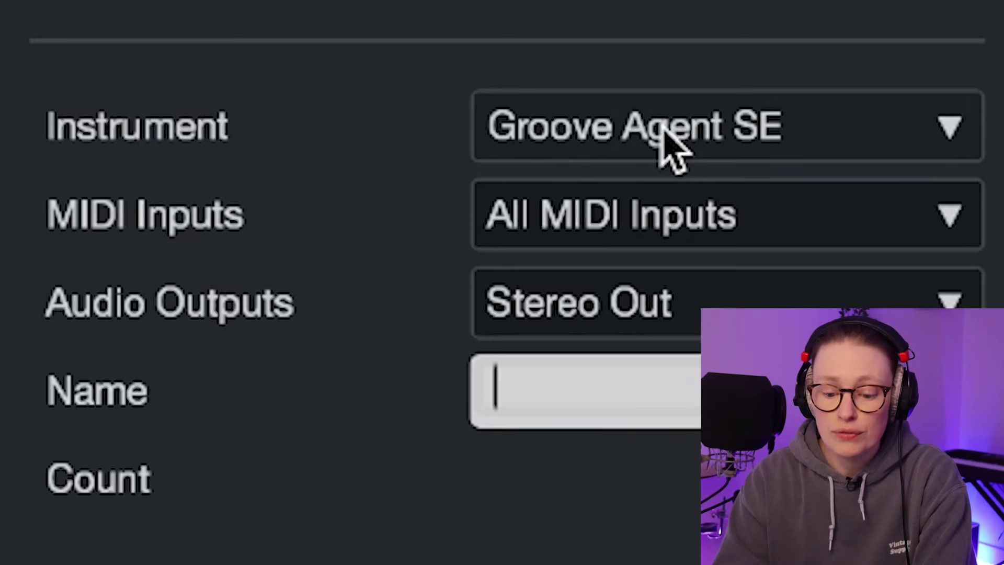
Choose Retrologue as the instrument for the new instrument track
left_click(663, 131)
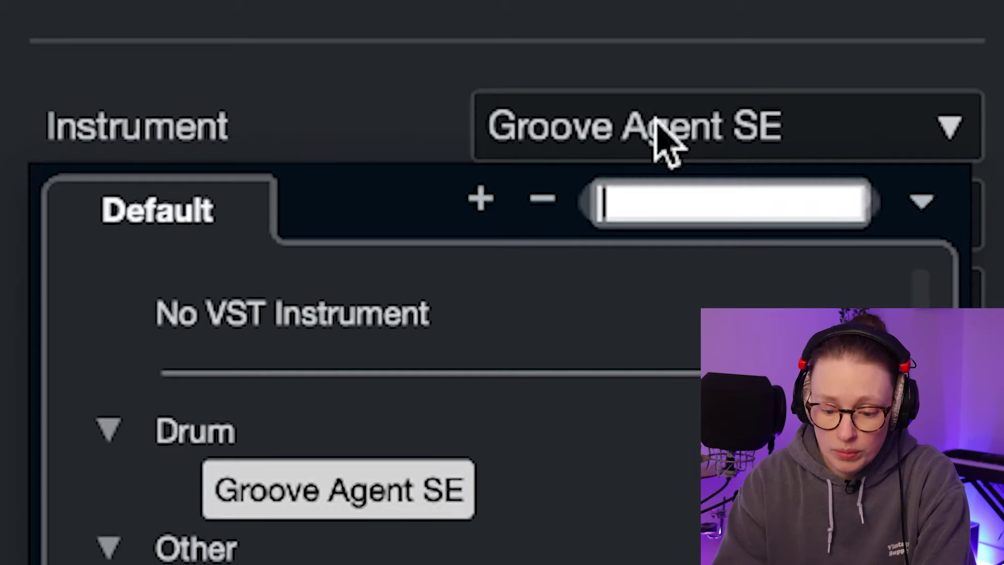
scroll(386, 264, "down", 5)
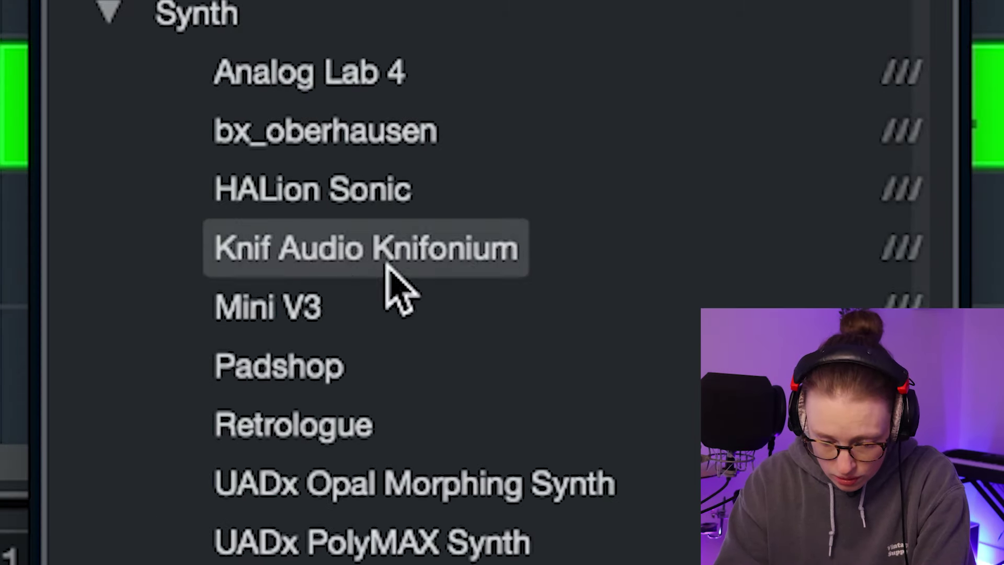
left_click(276, 432)
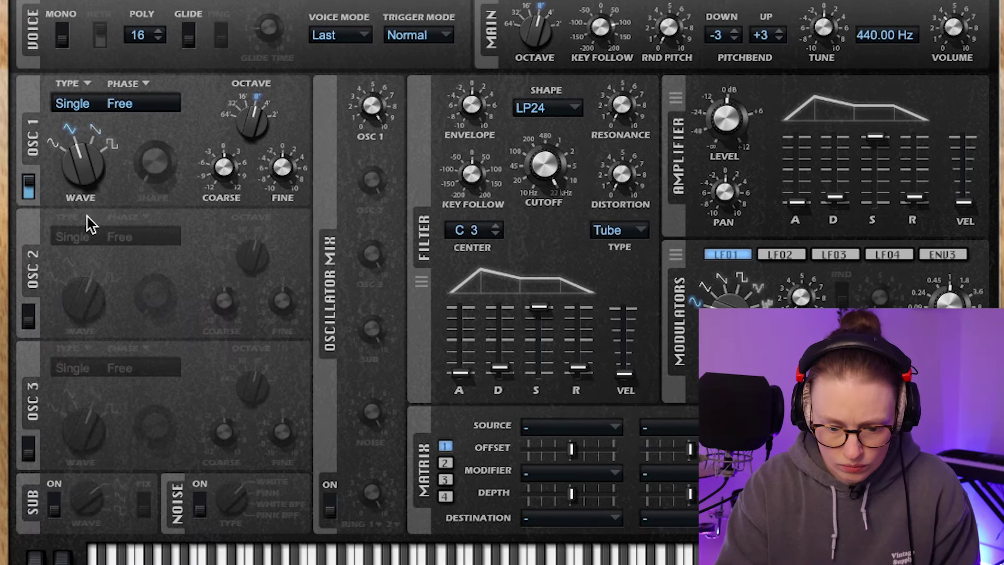
Set oscillator 1 to a sine wave at octave 32 with a fixed phase of 0 deg
left_click_drag(87, 217, 73, 274)
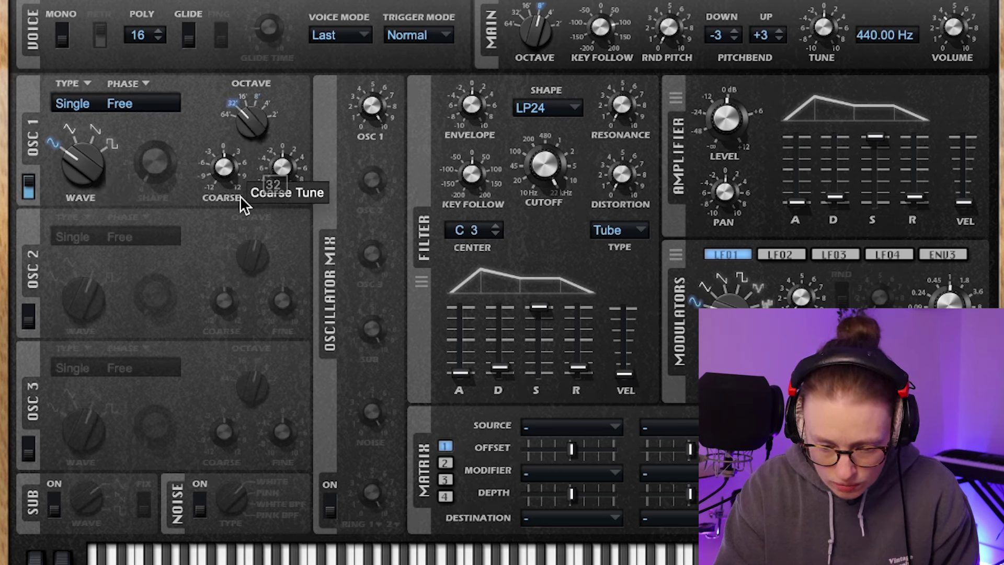
left_click(149, 153)
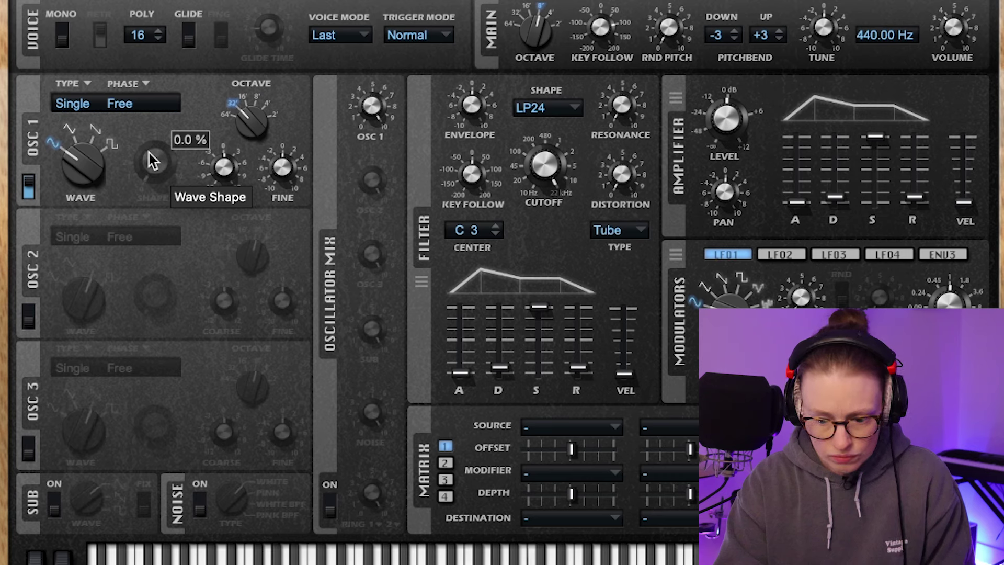
left_click(126, 100)
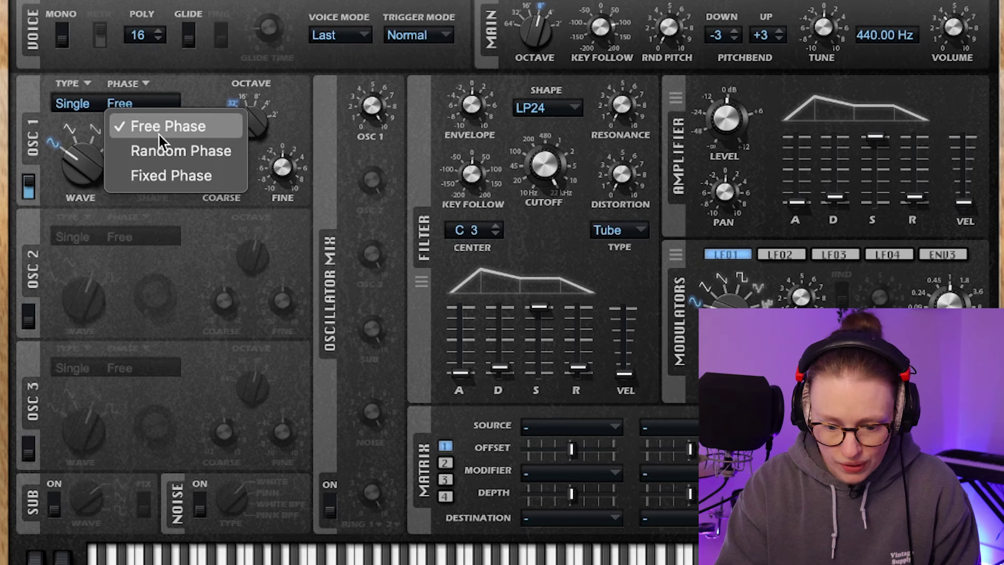
left_click(141, 177)
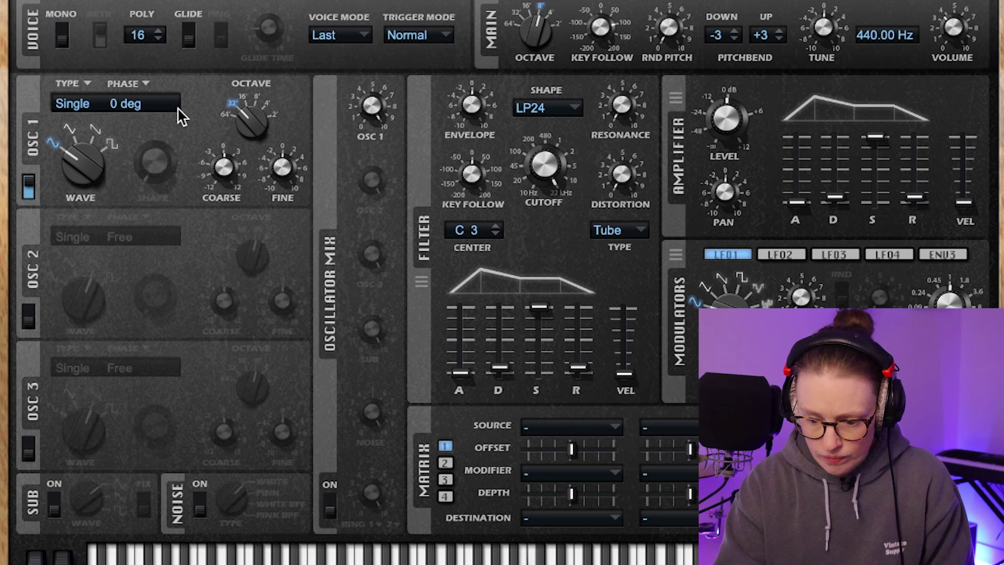
Enable oscillator 2 with a triangle wave, octave 32 and a fixed phase of 0 deg, and try its mix level
left_click(26, 313)
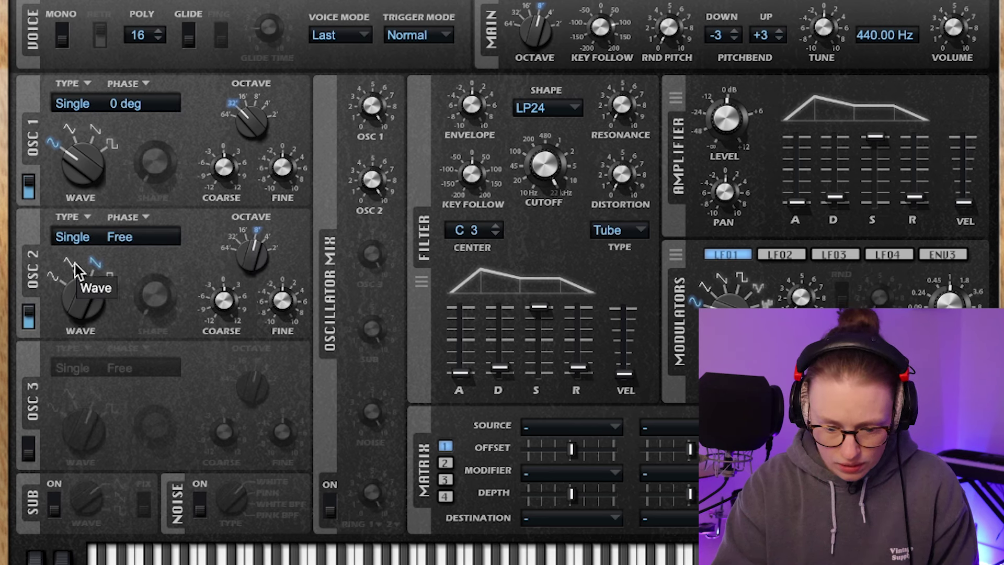
left_click_drag(76, 283, 70, 350)
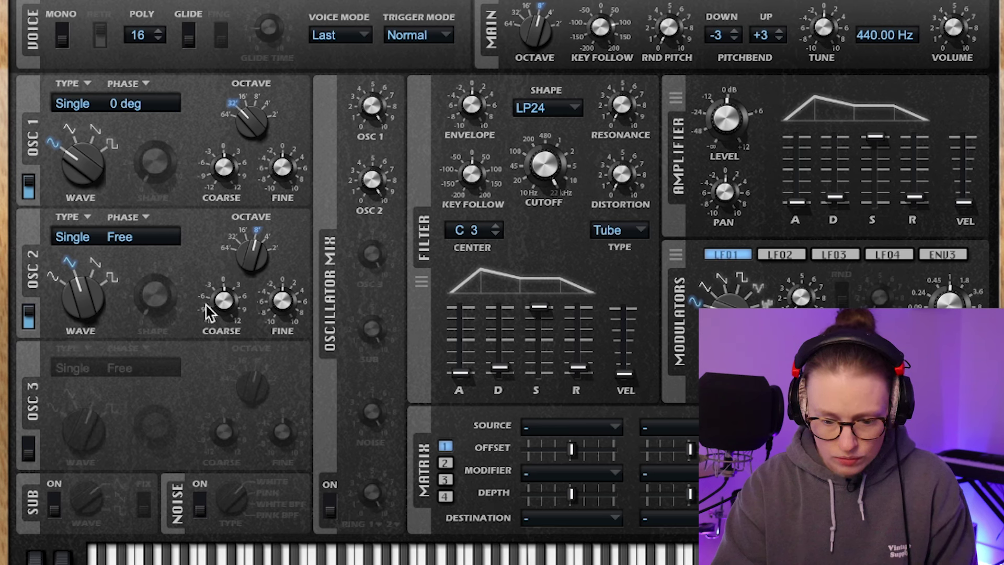
left_click_drag(250, 266, 240, 311)
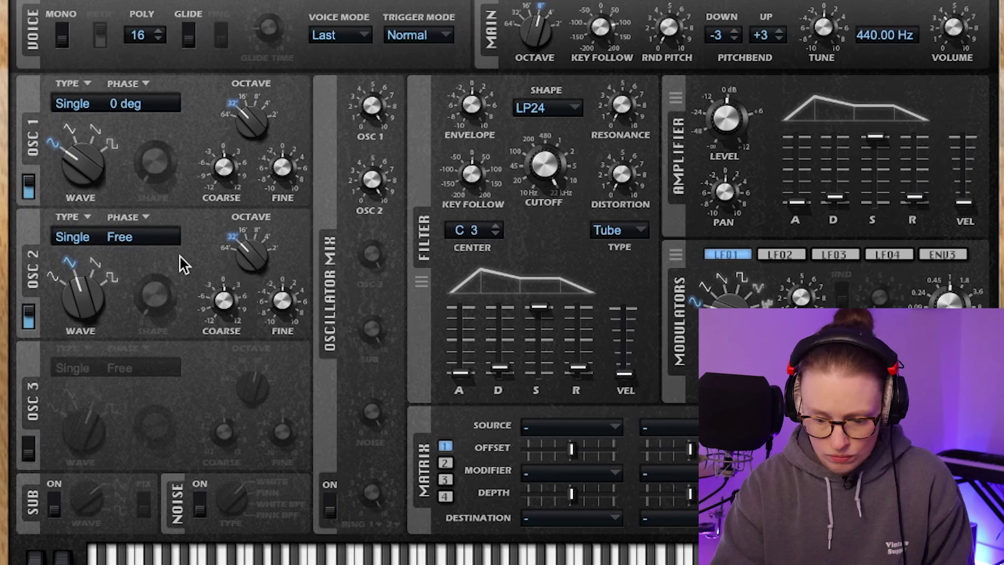
left_click(145, 234)
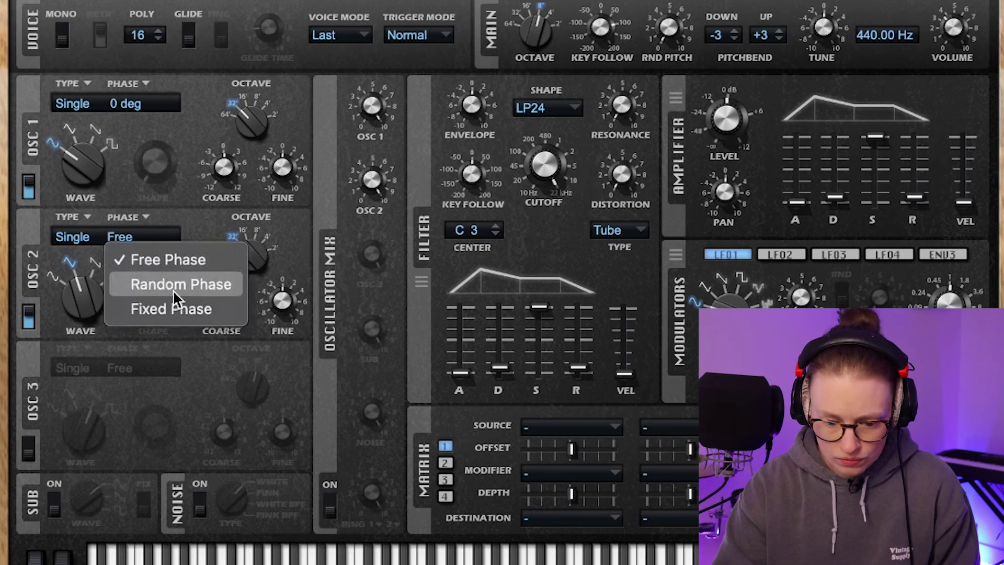
left_click(168, 309)
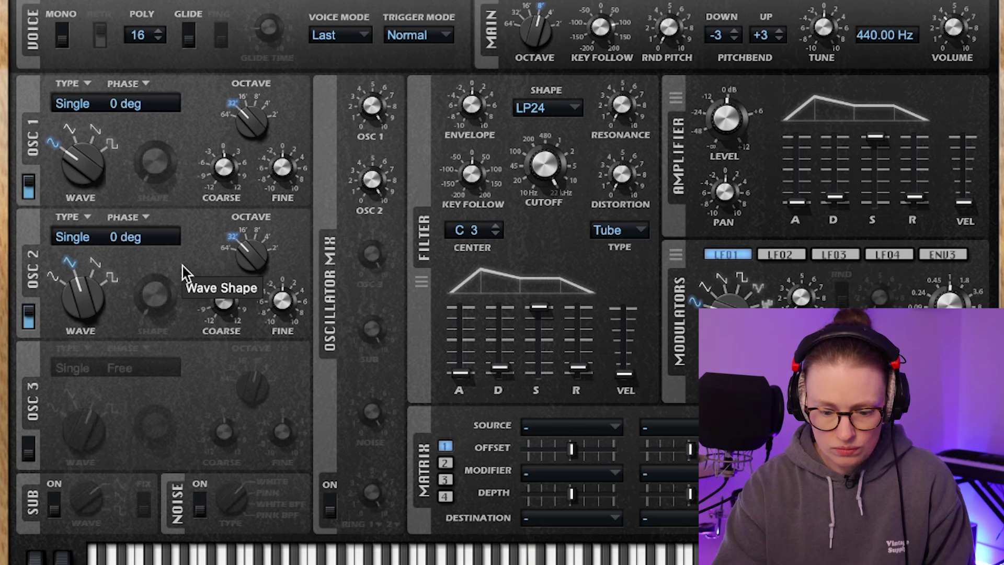
left_click_drag(381, 183, 369, 220)
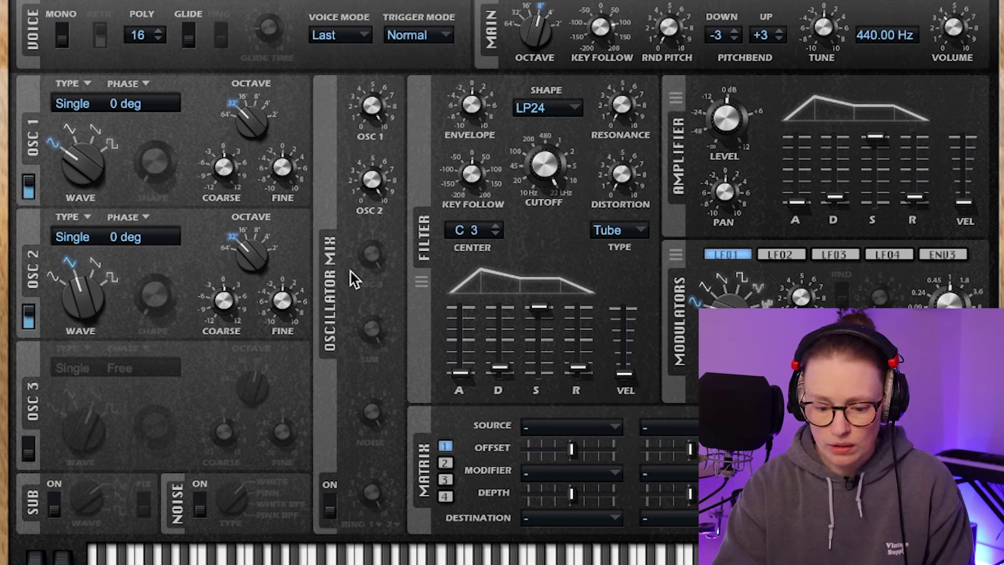
Switch the voice to mono and shape the amplifier envelope with a decay above 3000 ms, zero sustain and about 1905 ms release
left_click(62, 38)
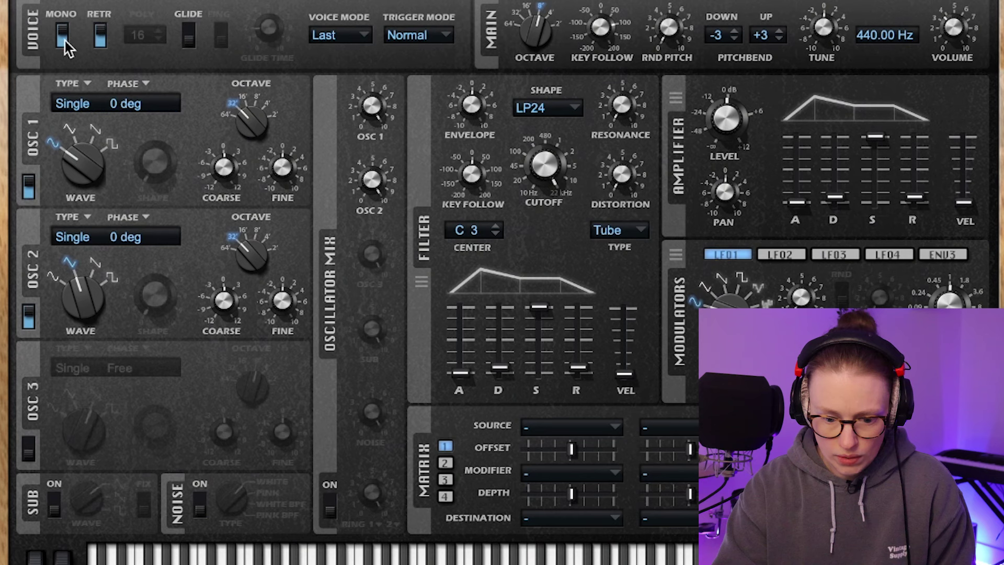
left_click_drag(796, 203, 800, 319)
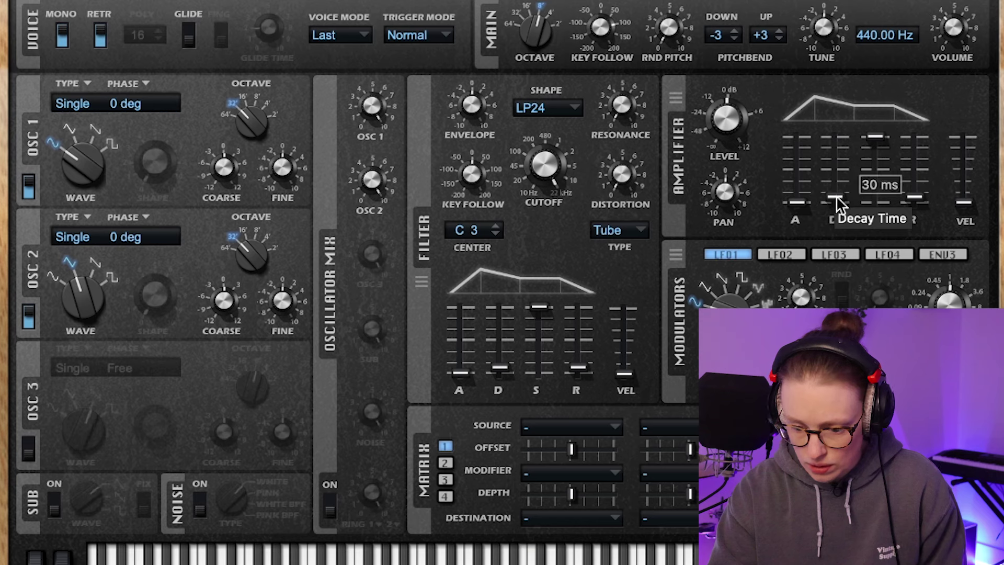
left_click_drag(836, 197, 836, 169)
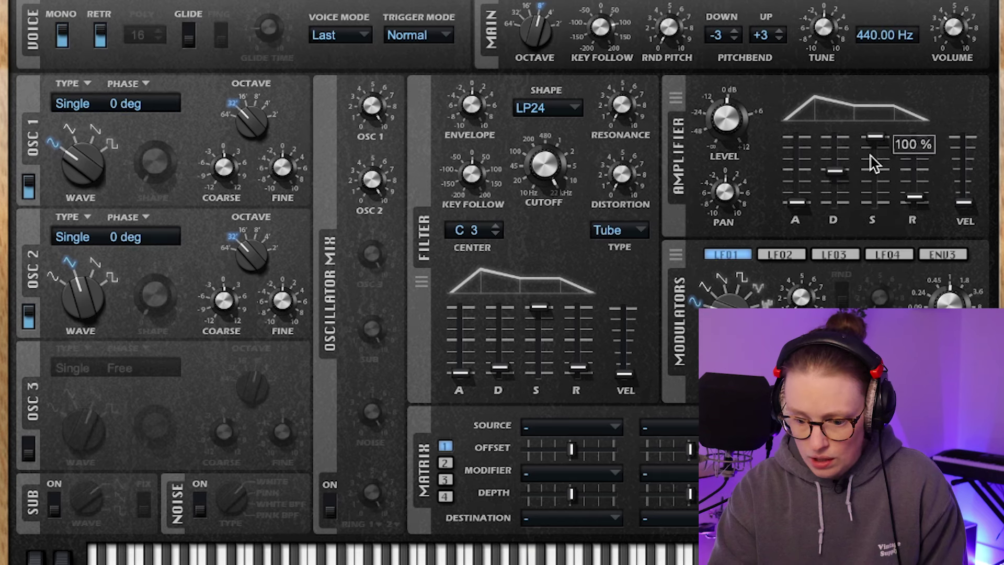
left_click_drag(876, 137, 917, 168)
left_click_drag(836, 170, 835, 161)
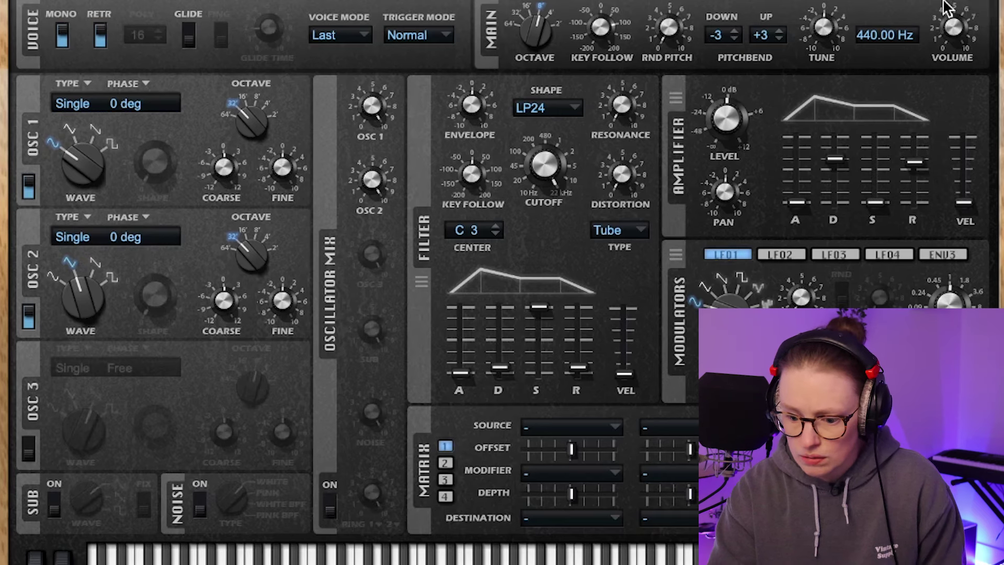
mouse_move(847, 156)
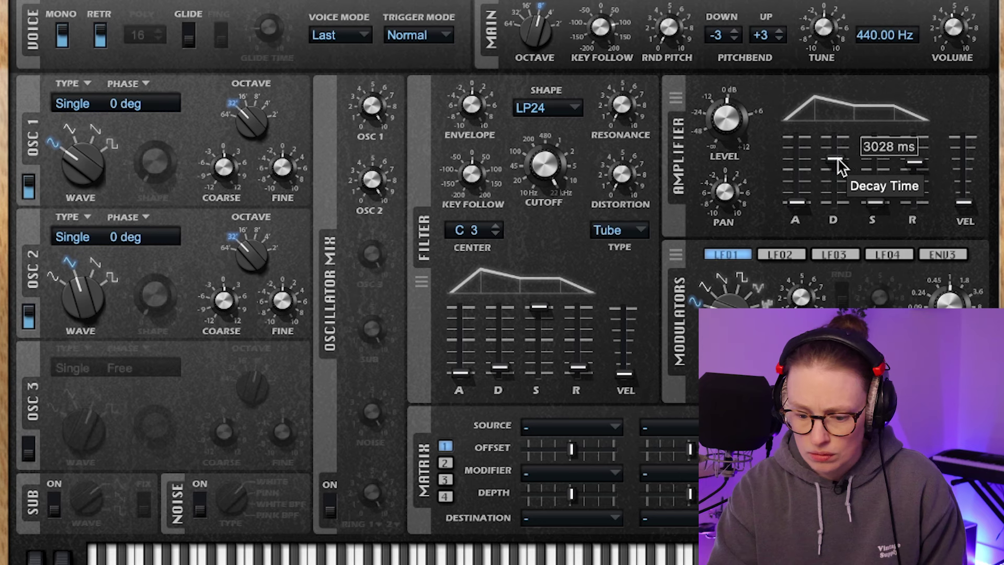
left_click_drag(837, 156, 919, 172)
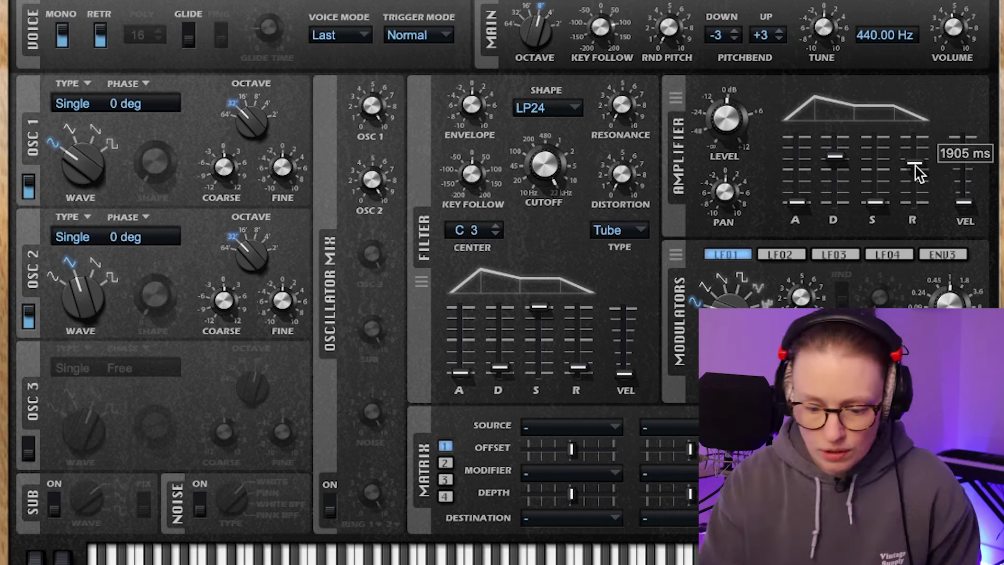
Enable ring modulation in the oscillator mix with Osc 1 and Osc 2 as sources, and try different modulation levels
left_click(330, 507)
left_click(376, 524)
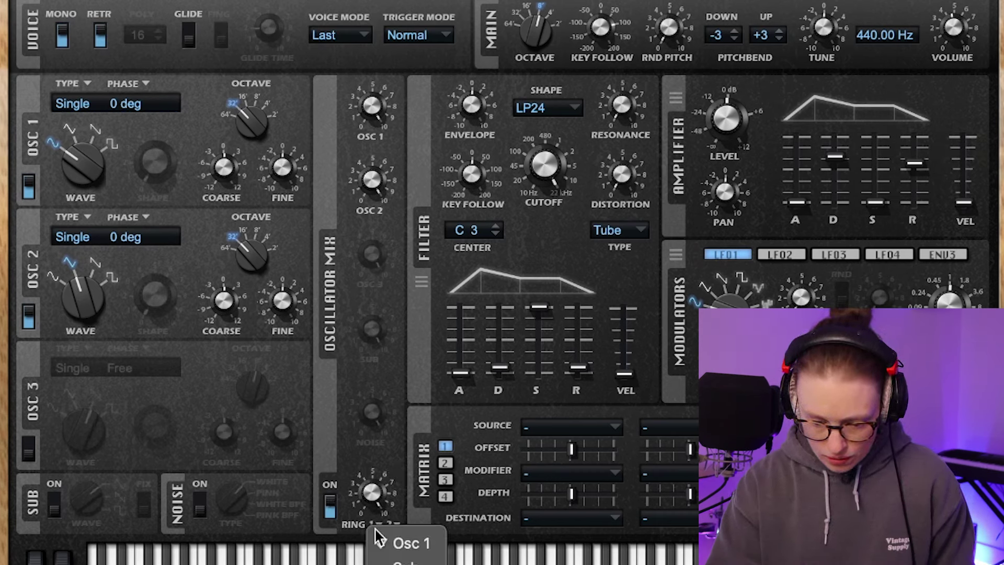
left_click(399, 522)
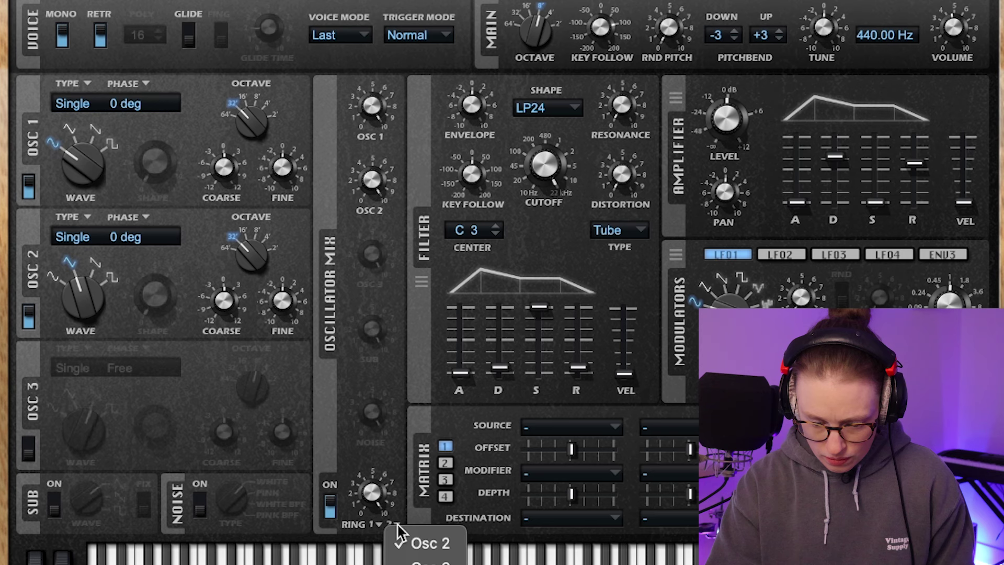
left_click(405, 488)
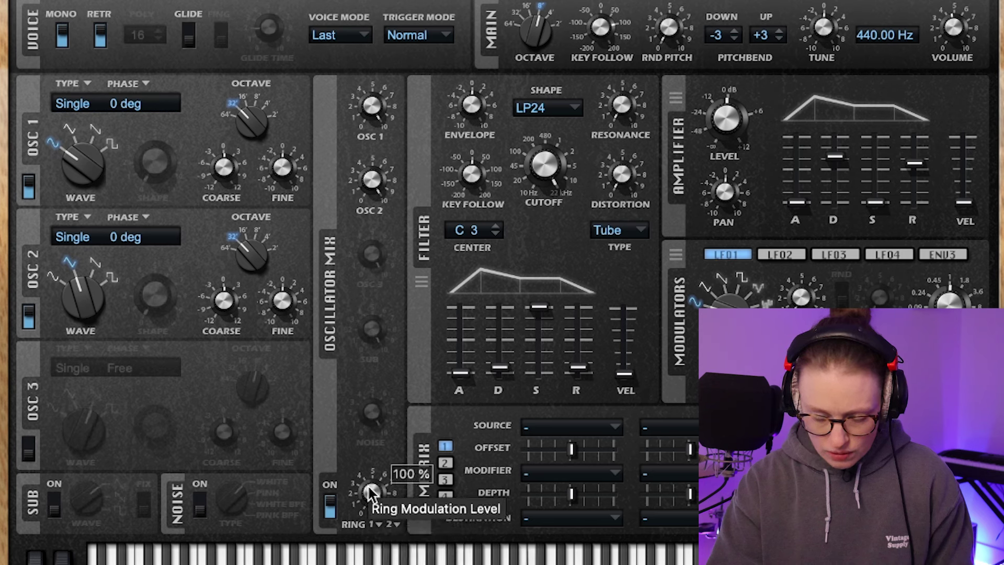
left_click_drag(368, 488, 368, 501)
left_click_drag(353, 563, 354, 561)
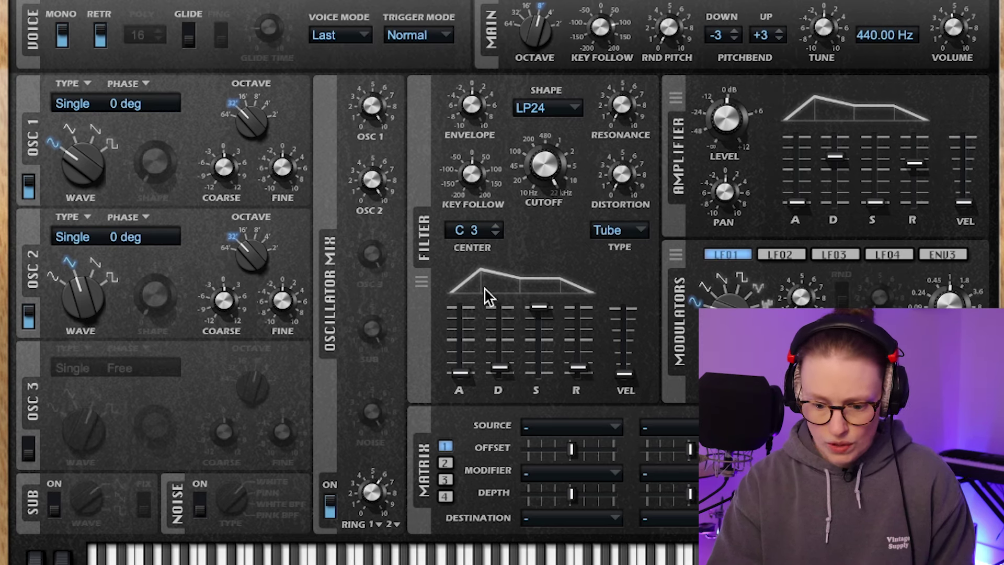
Try different filter distortion amounts, up to about 75 %, with the Tube type
left_click_drag(626, 175, 658, 44)
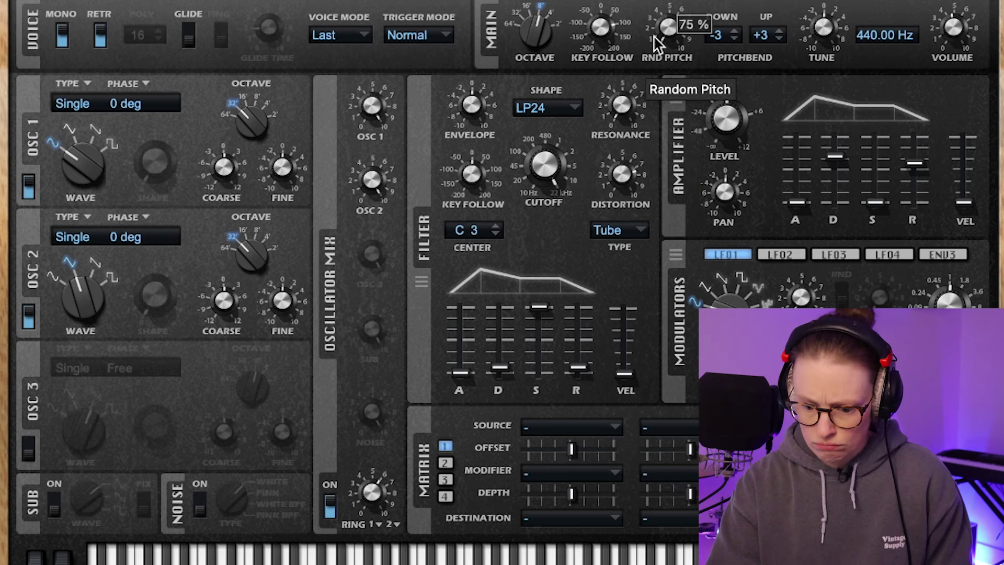
left_click_drag(654, 36, 641, 97)
left_click_drag(638, 87, 638, 89)
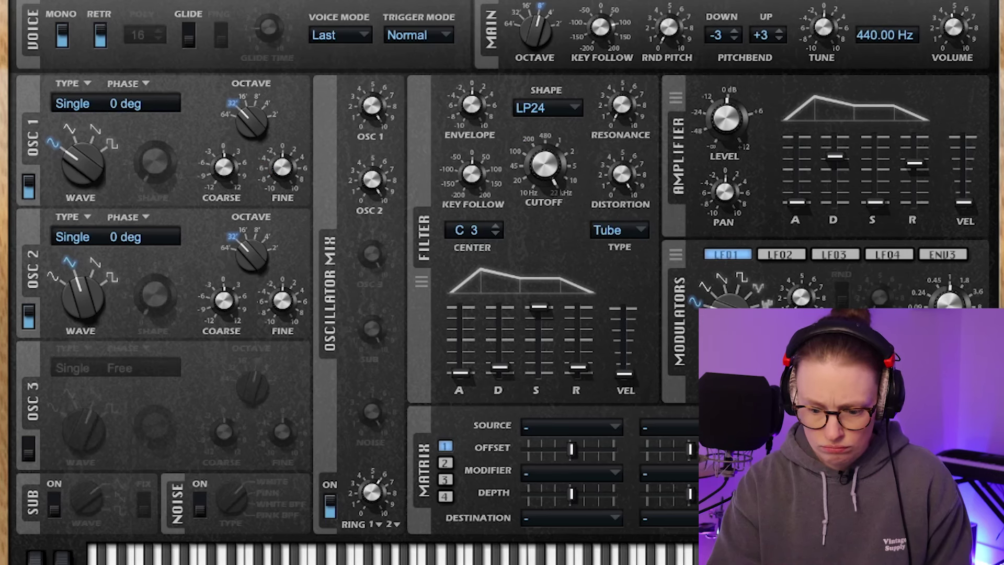
left_click_drag(630, 1, 628, 56)
left_click_drag(624, 171, 617, 212)
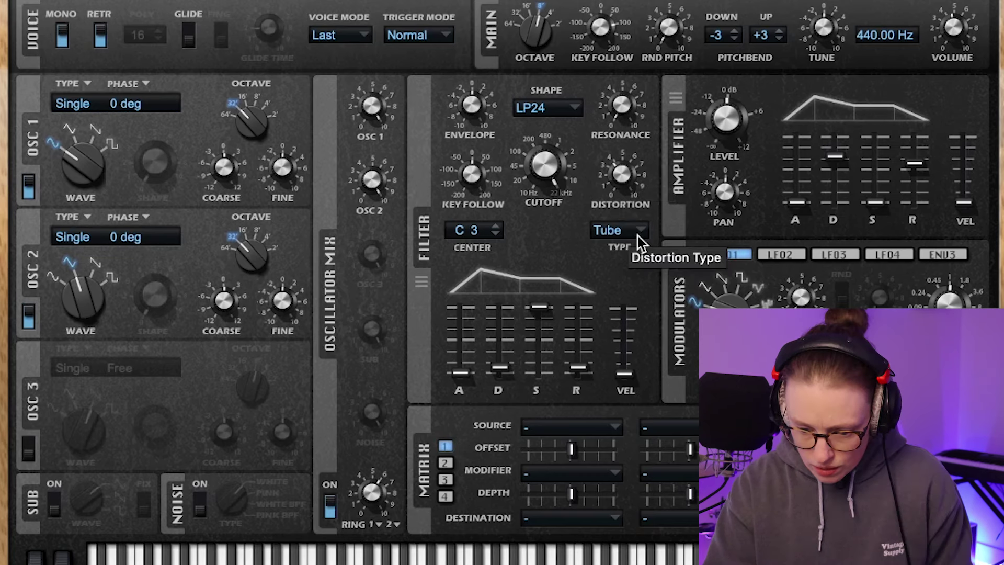
Compare the Clip and Rate filter distortion types, settle on Clip, and try a distortion amount of about 29 %
left_click(638, 236)
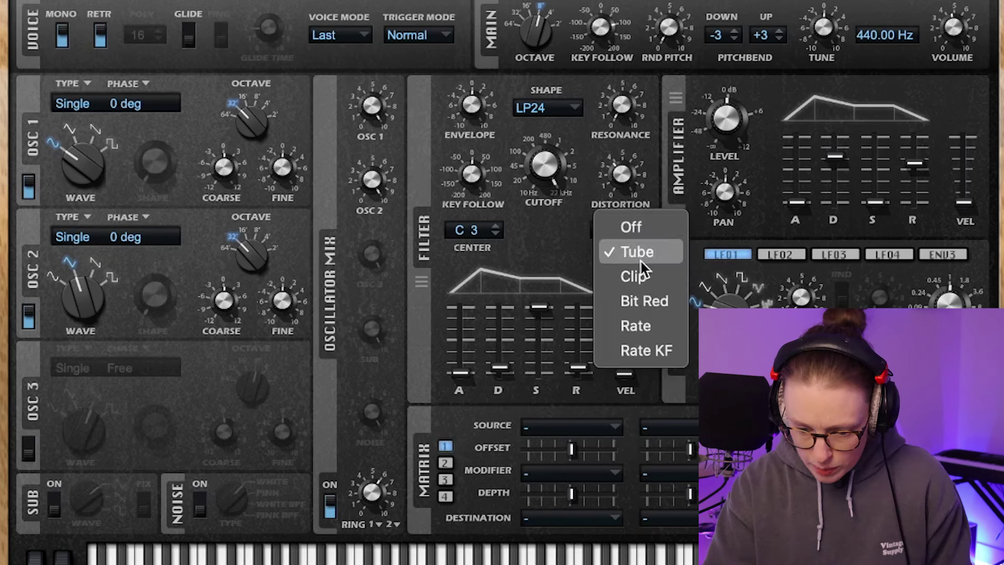
left_click(633, 275)
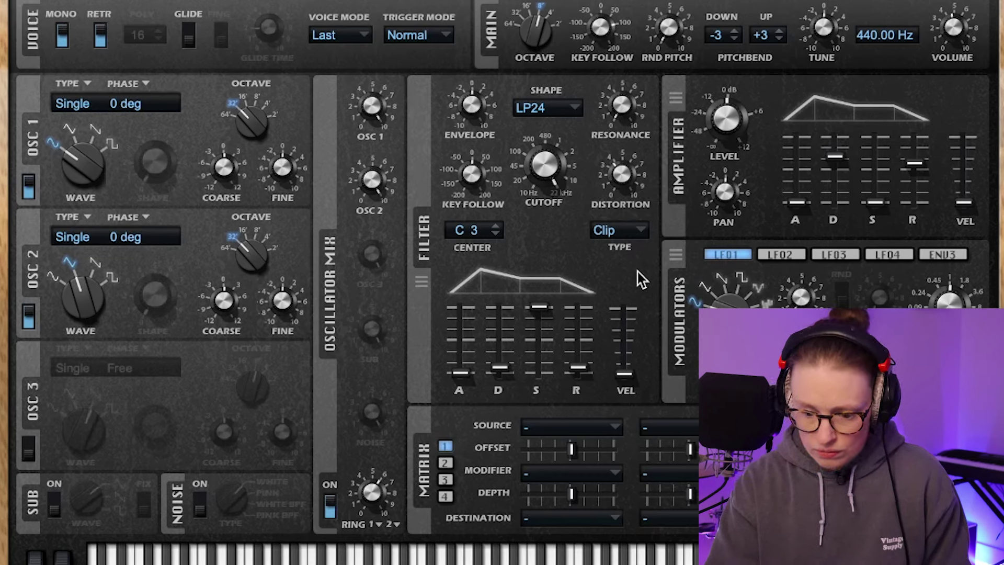
mouse_move(620, 173)
left_mouse_down()
mouse_move(621, 202)
mouse_move(620, 171)
left_mouse_up()
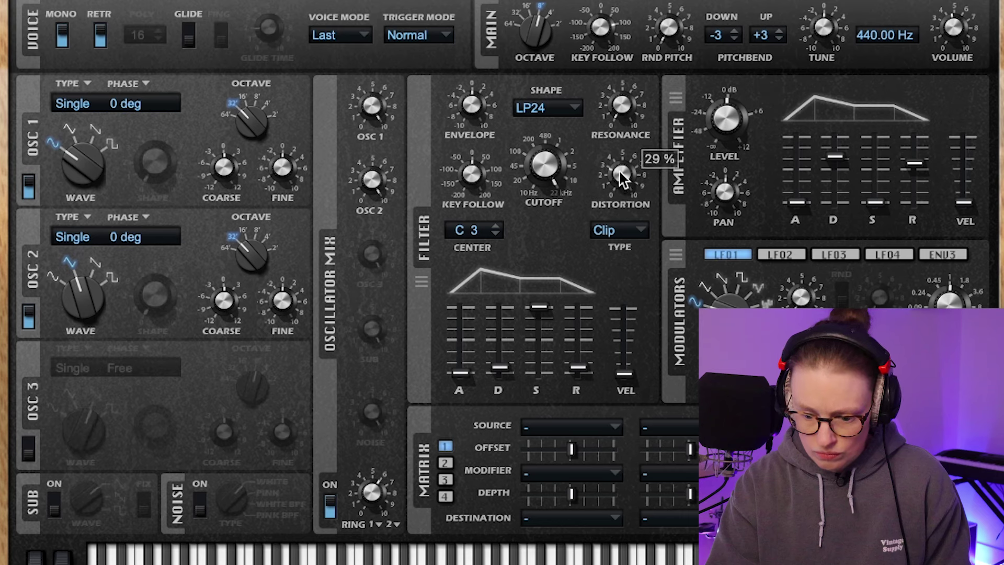
left_click(639, 230)
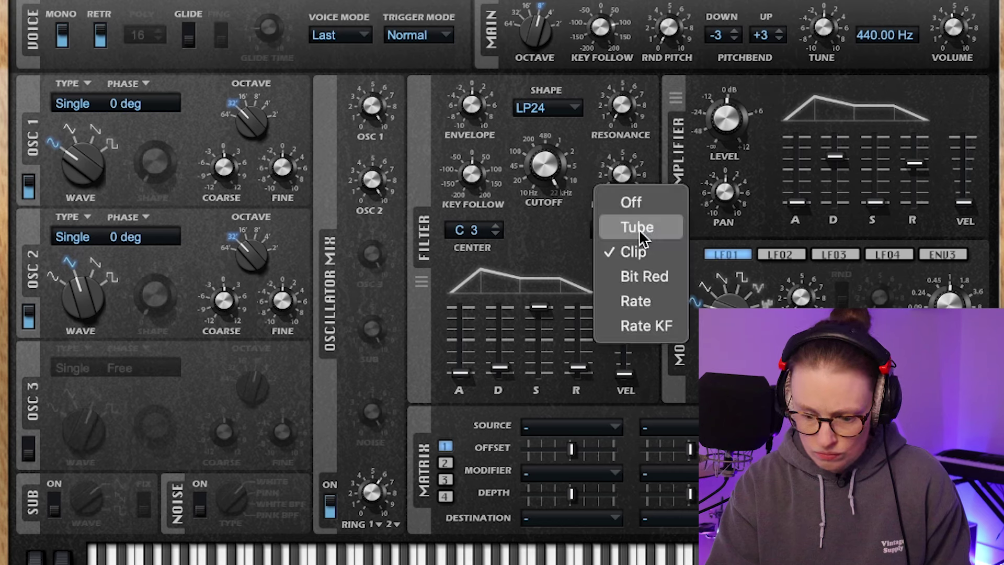
left_click(642, 301)
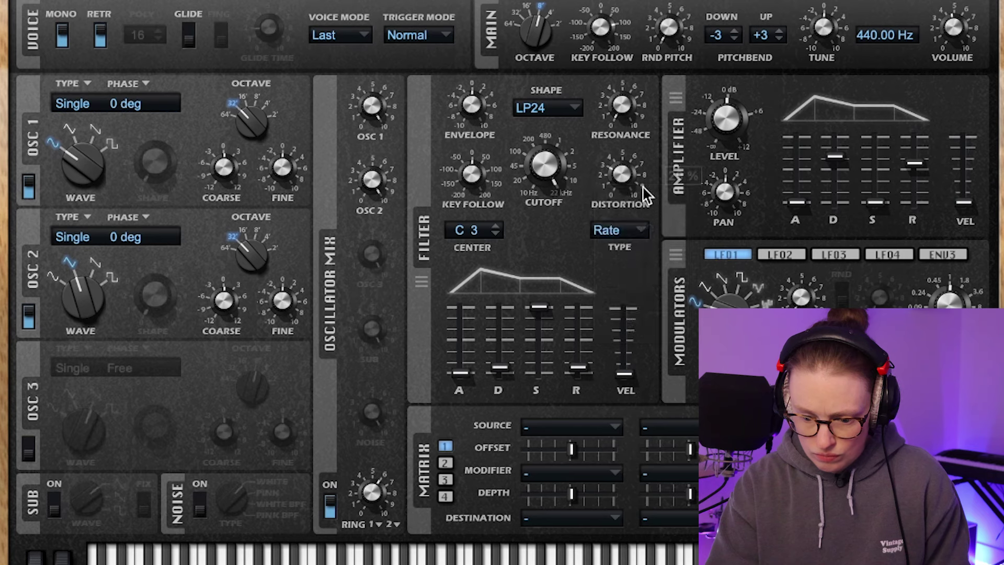
left_click(633, 229)
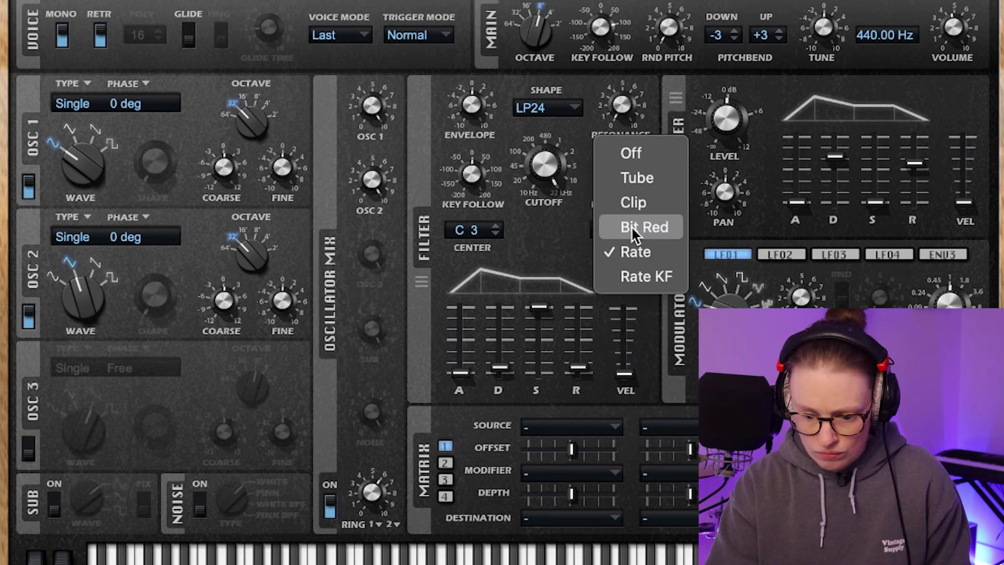
left_click(638, 204)
mouse_move(621, 176)
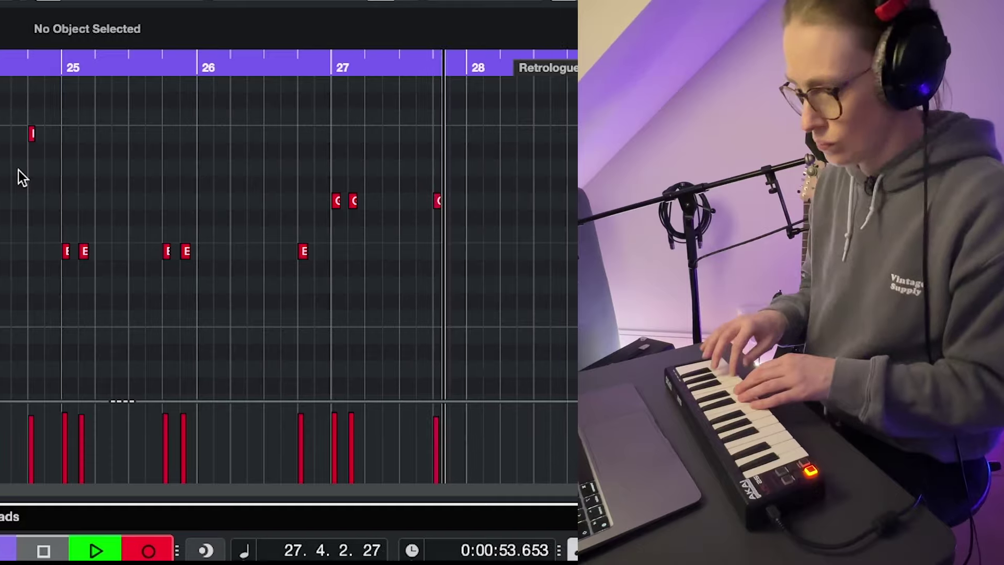
Stop the Retrologue recording, and in the HALion Sonic 03 part move the D4 note in bar 20 to a higher pitch
key("space")
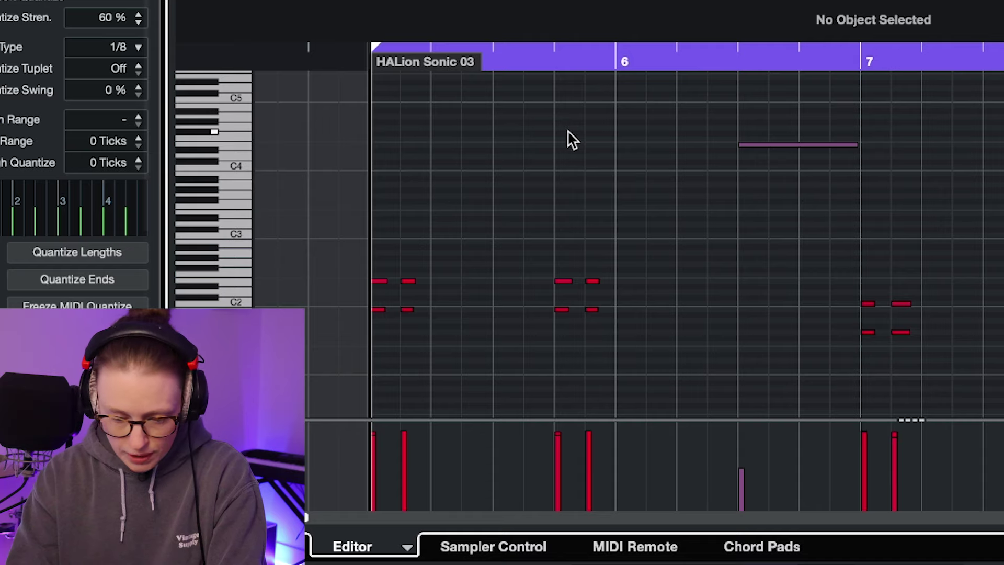
key("space")
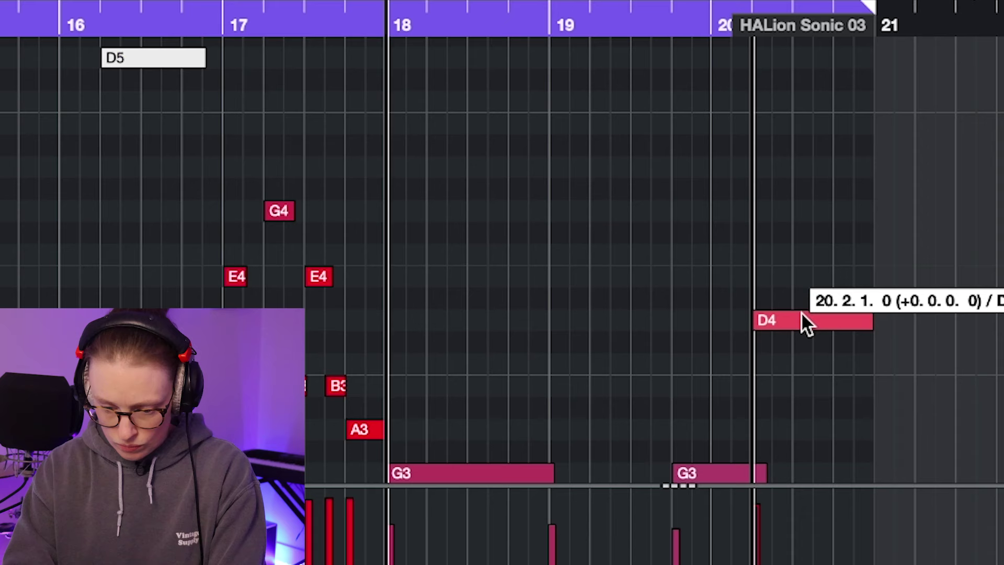
left_click_drag(802, 314, 801, 127)
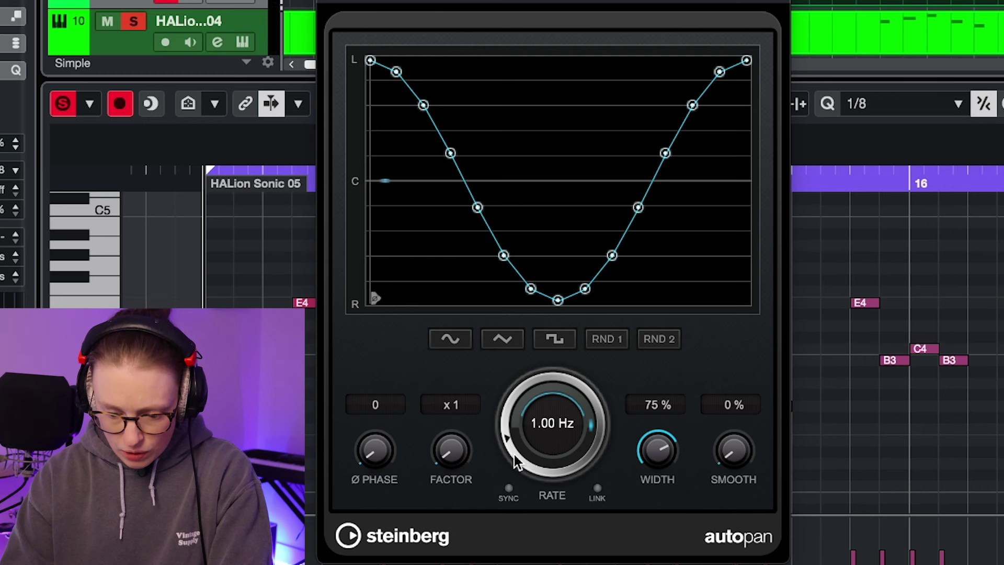
Sync the AutoPan rate to the project tempo
left_click(511, 490)
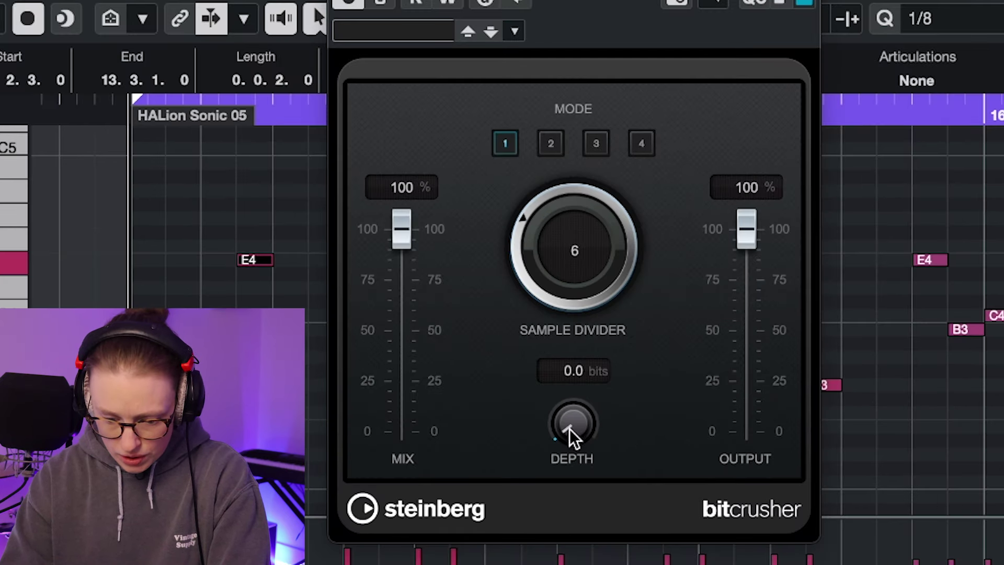
Set the Bitcrusher to a depth of 8.3 bits and a sample divider of 6, and compare its modes before choosing mode 1
left_click_drag(569, 429, 569, 394)
mouse_move(567, 235)
left_mouse_down()
mouse_move(564, 250)
mouse_move(564, 242)
left_mouse_up()
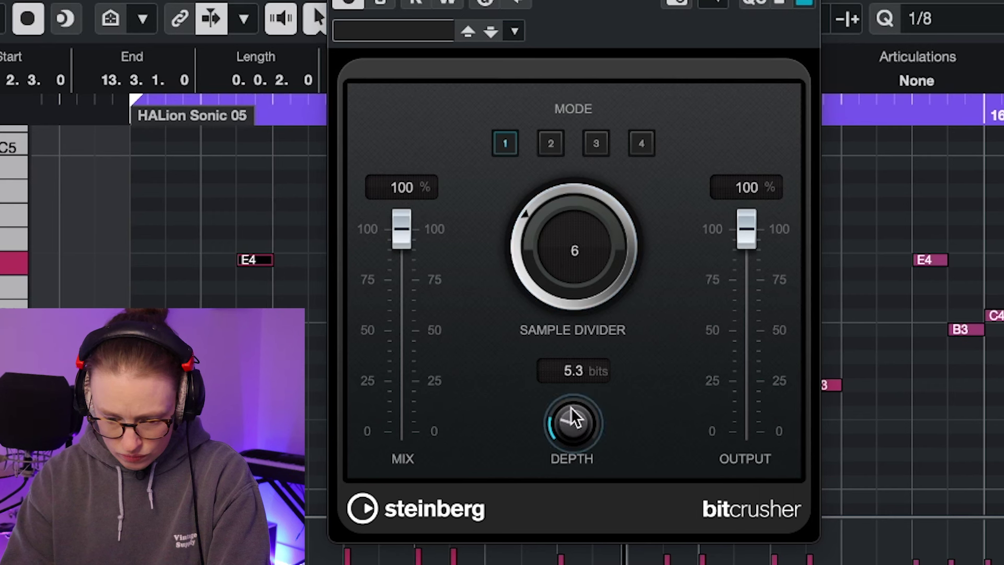
left_click_drag(570, 381, 573, 378)
left_click(553, 146)
left_click(598, 151)
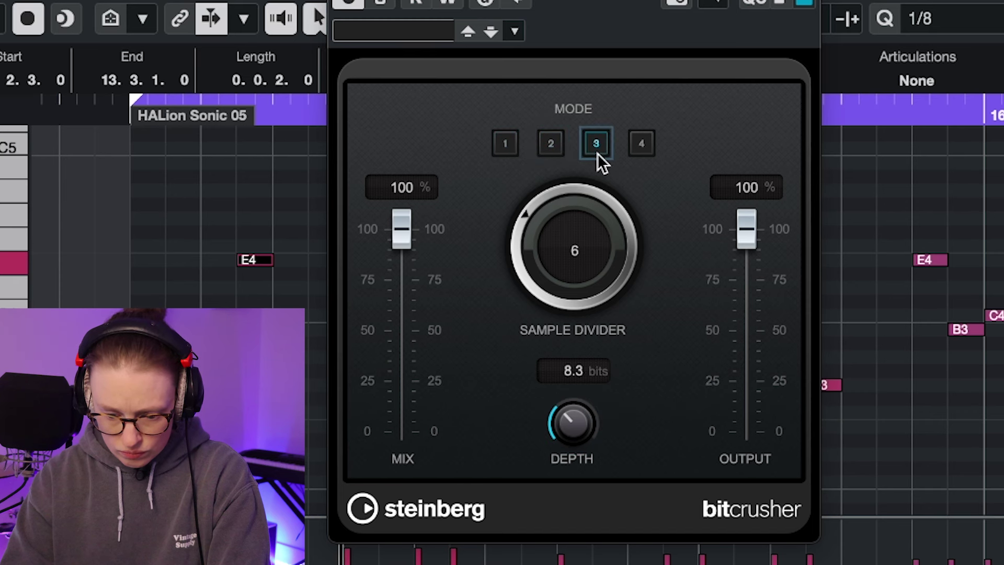
left_click(504, 140)
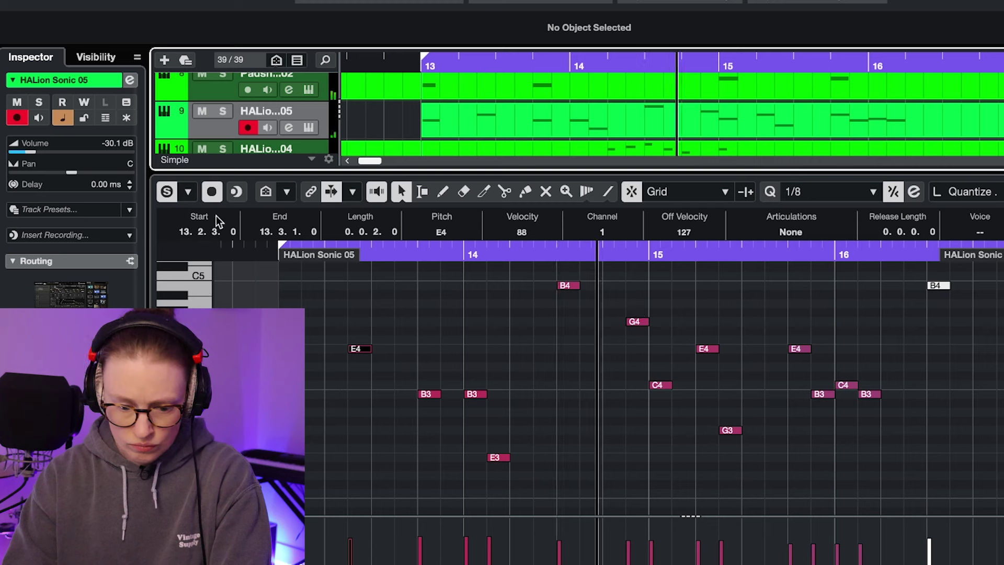
Raise the HALion Sonic 05 track's volume to about -24 dB
left_click(37, 152)
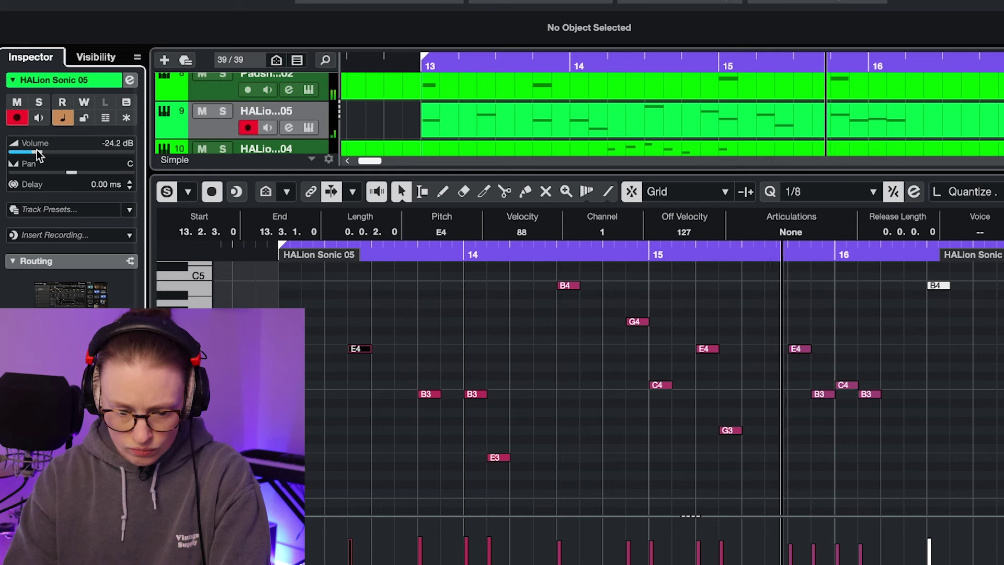
left_click_drag(37, 152, 35, 149)
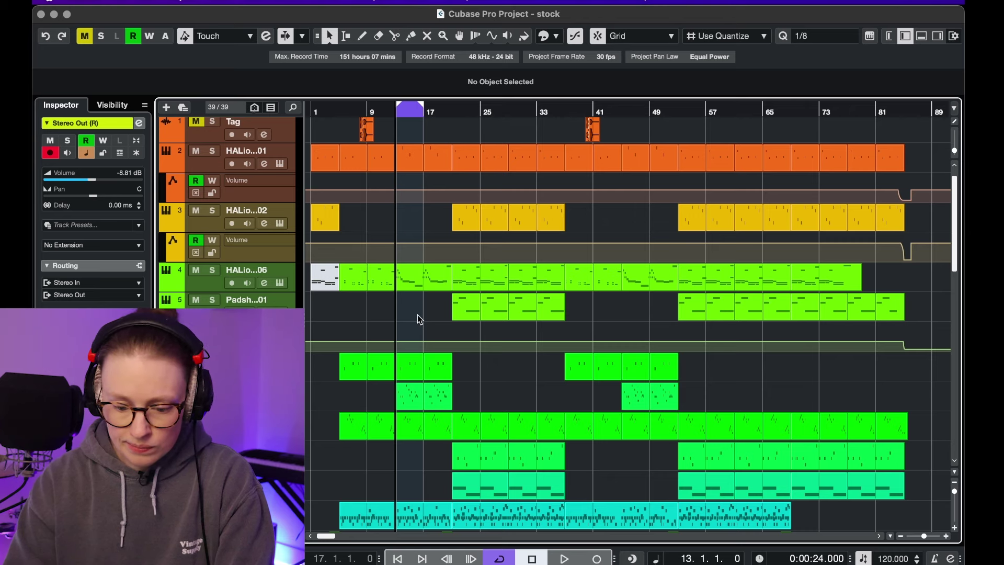
scroll(447, 326, "up", 3)
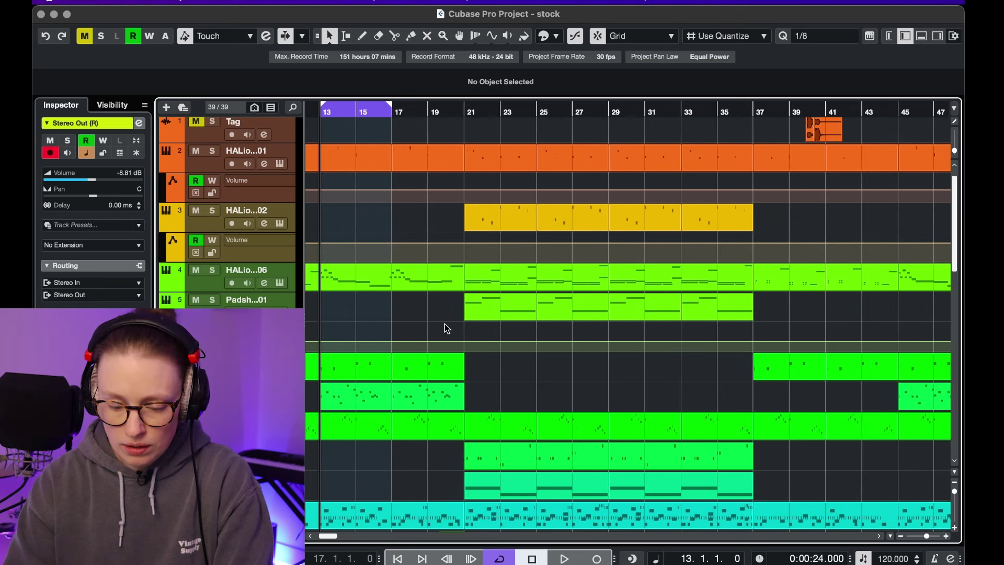